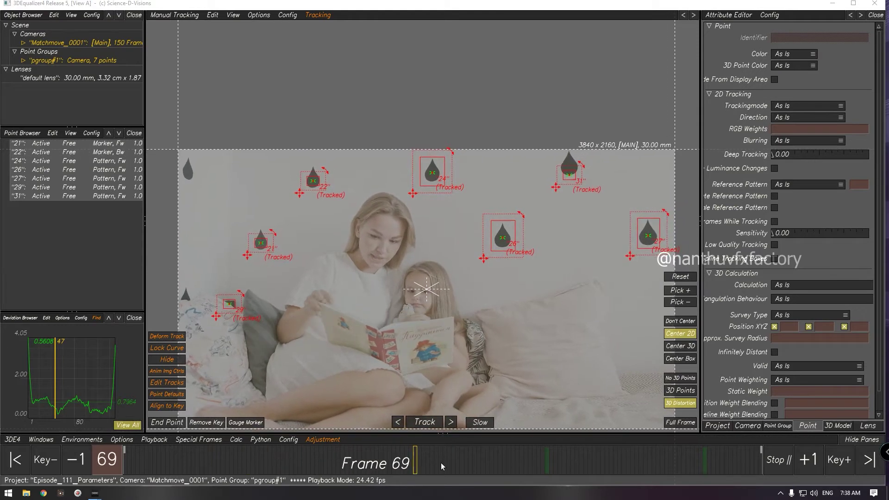
- Stop playback, zoom the view in and out, and replay the shot briefly
{"action": "key", "text": "space"}
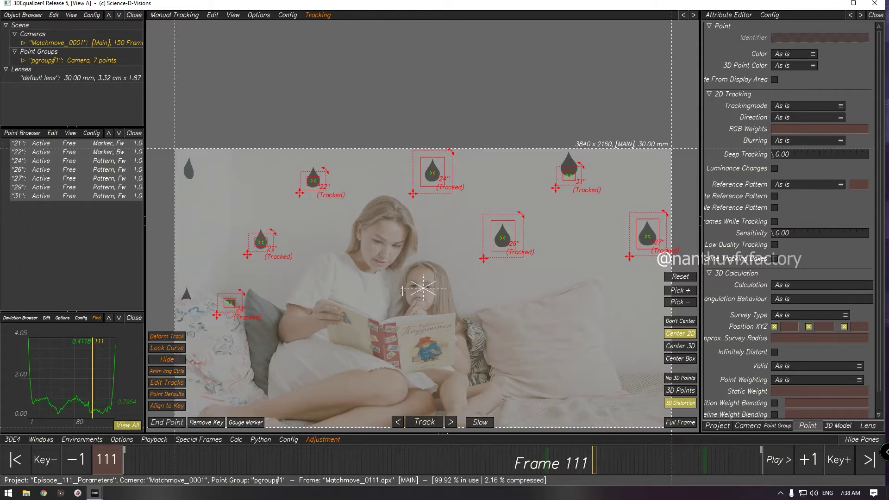
{"action": "scroll", "coordinate": [320, 262], "scroll_direction": "up", "scroll_amount": 2}
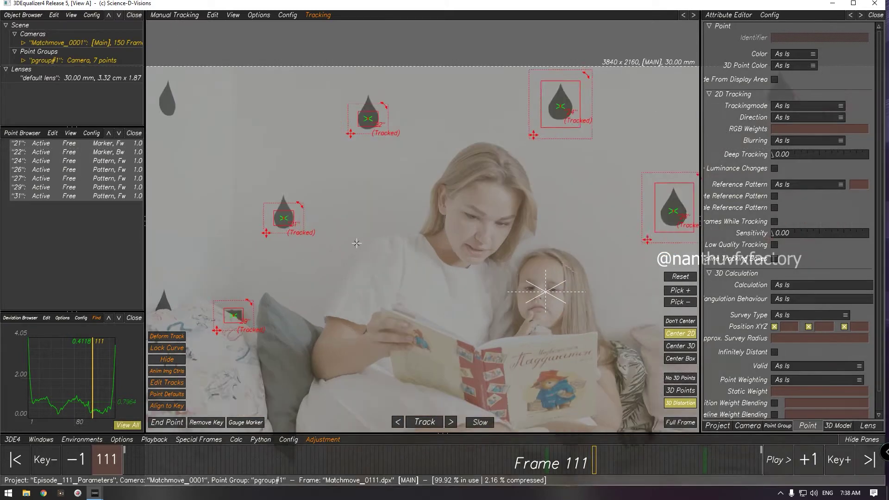
{"action": "scroll", "coordinate": [356, 243], "scroll_direction": "down", "scroll_amount": 2}
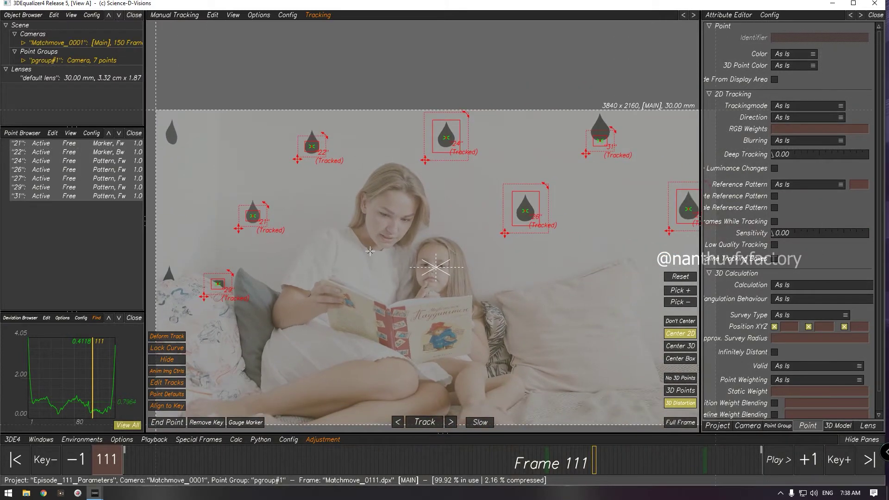
{"action": "key", "text": "space"}
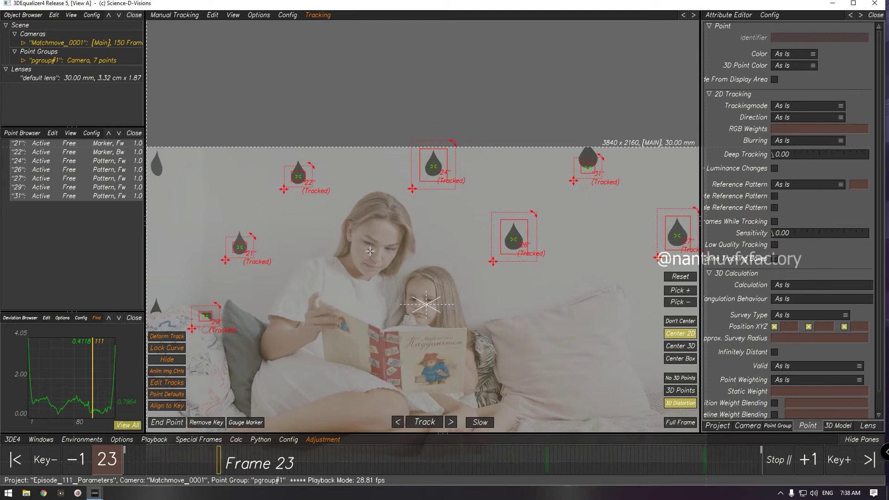
{"action": "key", "text": "space"}
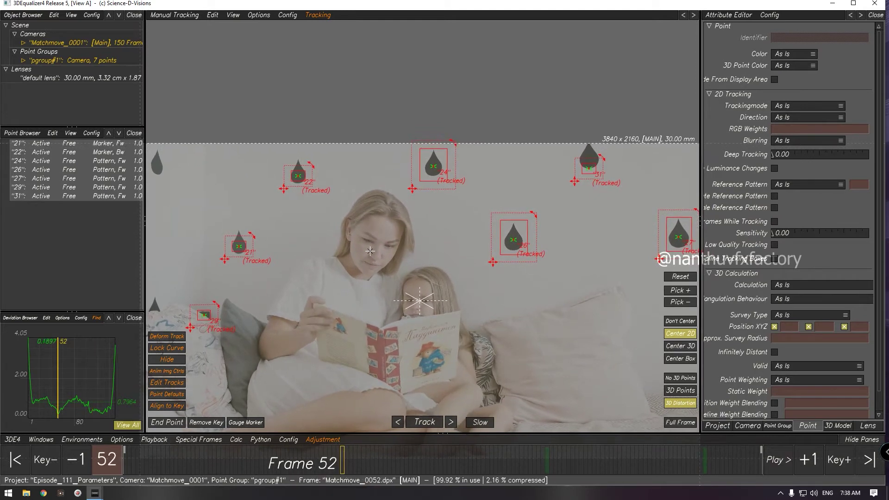
- Pan and zoom in on the tracked markers, then stop playback at frame 87
{"action": "middle_click_drag", "start_coordinate": [301, 266], "coordinate": [347, 225]}
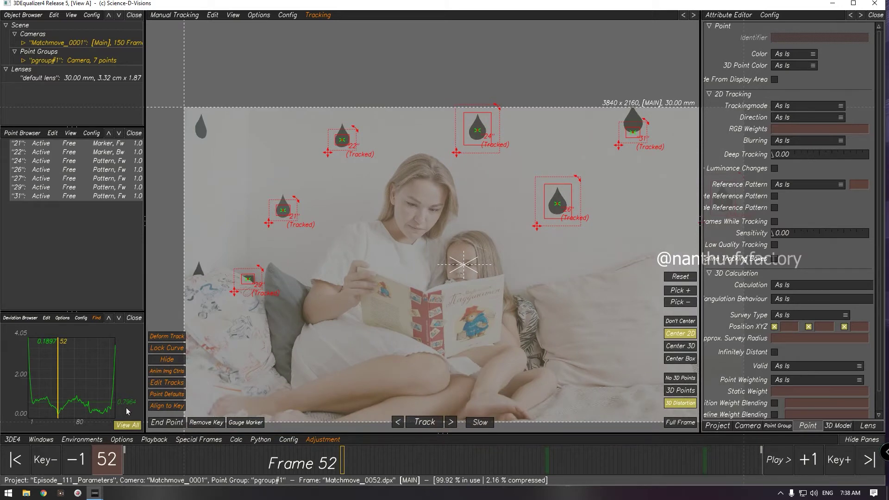
{"action": "scroll", "coordinate": [273, 254], "scroll_direction": "up", "scroll_amount": 5}
{"action": "scroll", "coordinate": [308, 121], "scroll_direction": "up", "scroll_amount": 5}
{"action": "key", "text": "space"}
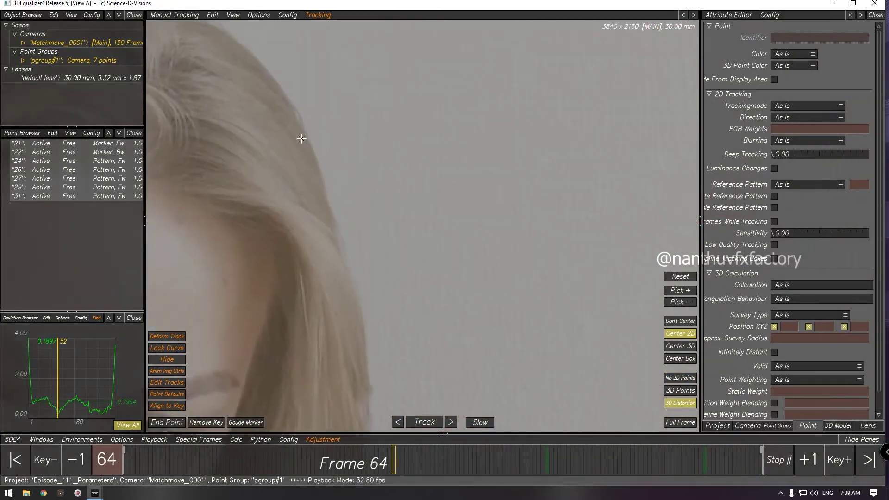
{"action": "key", "text": "space"}
{"action": "scroll", "coordinate": [443, 199], "scroll_direction": "down", "scroll_amount": 10}
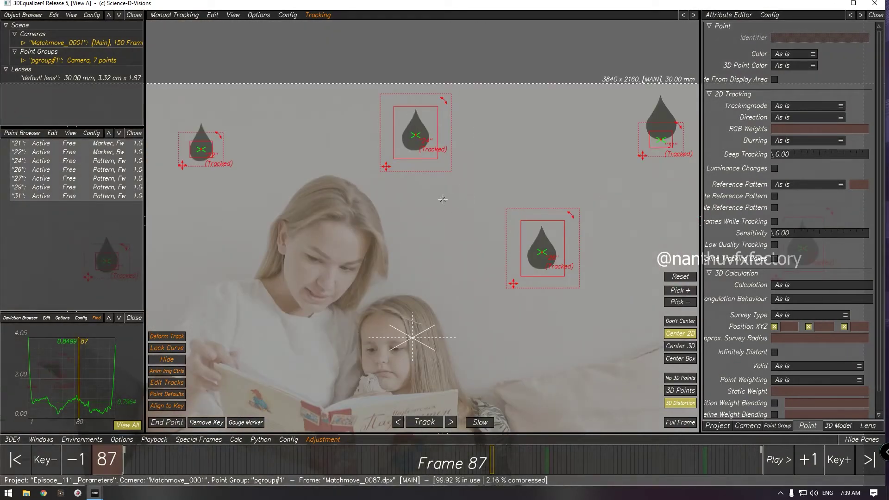
- Select point 24, zoom in, and switch the viewport to show calculated 3D points over tracks
{"action": "left_click", "coordinate": [441, 203]}
{"action": "left_click_drag", "start_coordinate": [446, 191], "coordinate": [374, 119]}
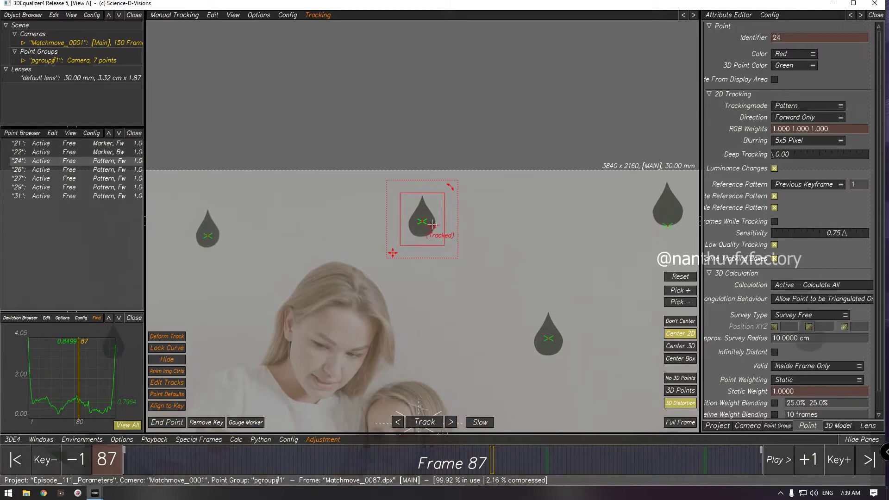
{"action": "scroll", "coordinate": [431, 224], "scroll_direction": "up", "scroll_amount": 10}
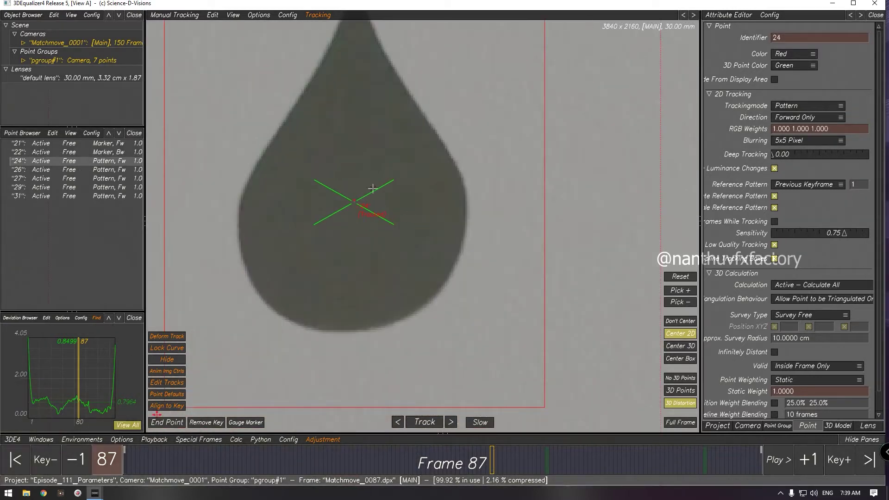
{"action": "left_click", "coordinate": [685, 380]}
{"action": "left_click", "coordinate": [684, 391]}
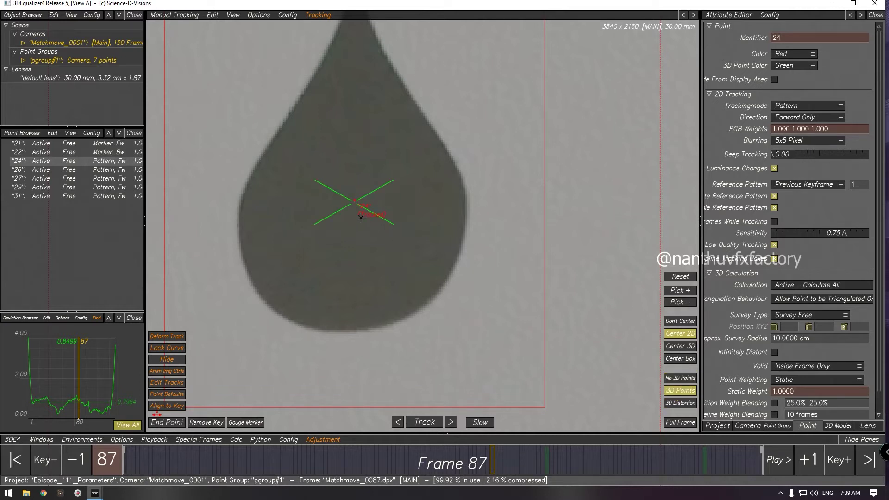
- Play the shot to check point 24, then scrub to the last frame, 150, and zoom out
{"action": "key", "text": "space"}
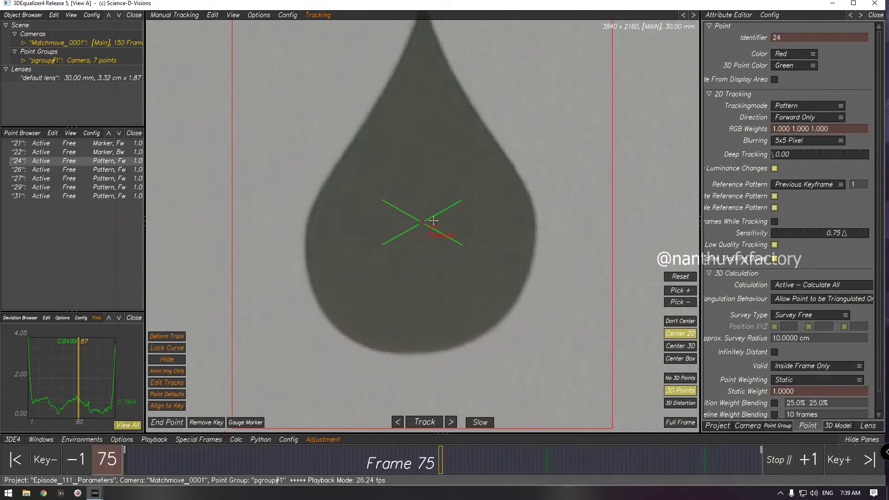
{"action": "key", "text": "space"}
{"action": "left_click_drag", "start_coordinate": [550, 461], "coordinate": [751, 463]}
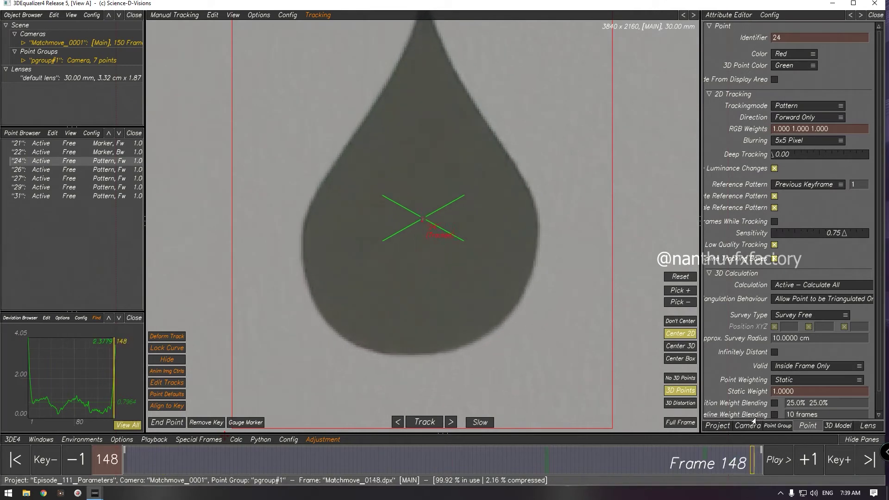
{"action": "left_click_drag", "start_coordinate": [754, 422], "coordinate": [764, 417]}
{"action": "scroll", "coordinate": [435, 220], "scroll_direction": "up", "scroll_amount": 6}
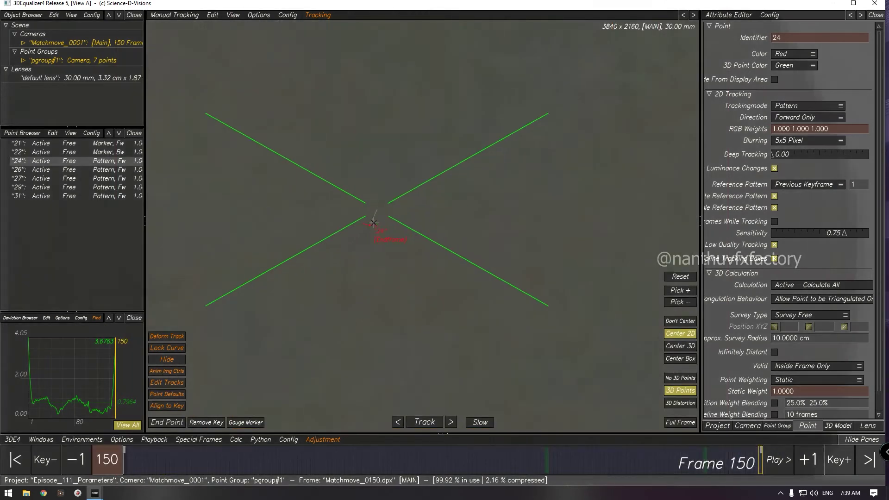
{"action": "scroll", "coordinate": [417, 249], "scroll_direction": "down", "scroll_amount": 3}
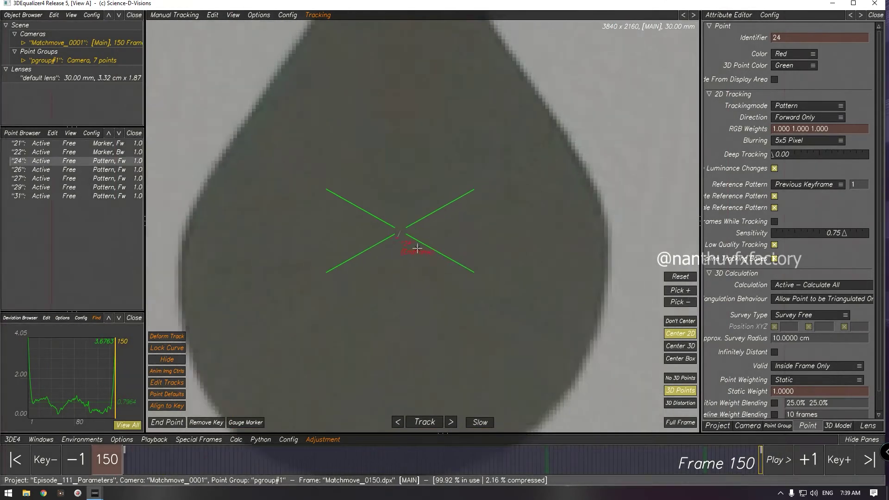
{"action": "scroll", "coordinate": [417, 249], "scroll_direction": "down", "scroll_amount": 10}
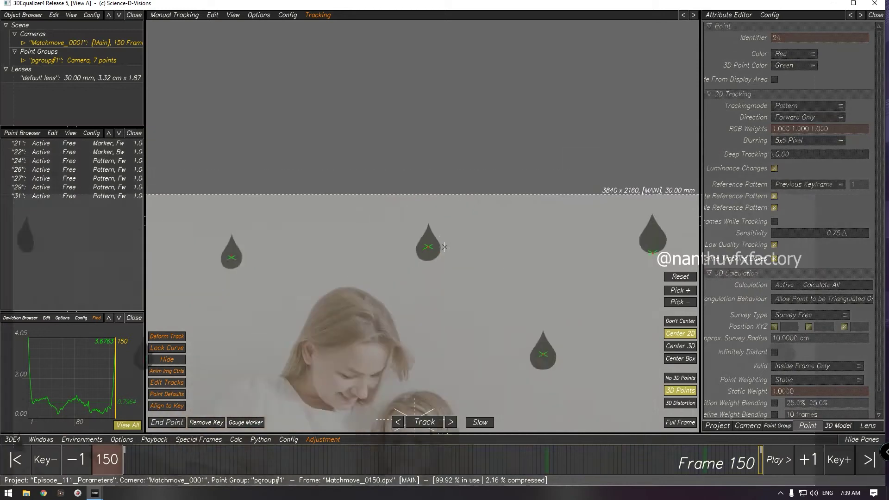
{"action": "scroll", "coordinate": [445, 247], "scroll_direction": "down", "scroll_amount": 5}
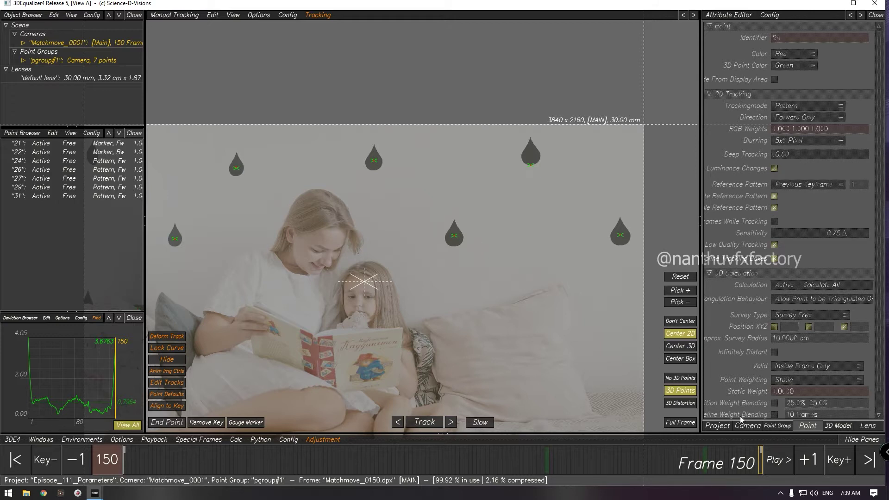
- Show the default lens attributes: 30 mm focal length, 3DE4 Radial – Standard Degree 4 distortion
{"action": "left_click", "coordinate": [867, 425]}
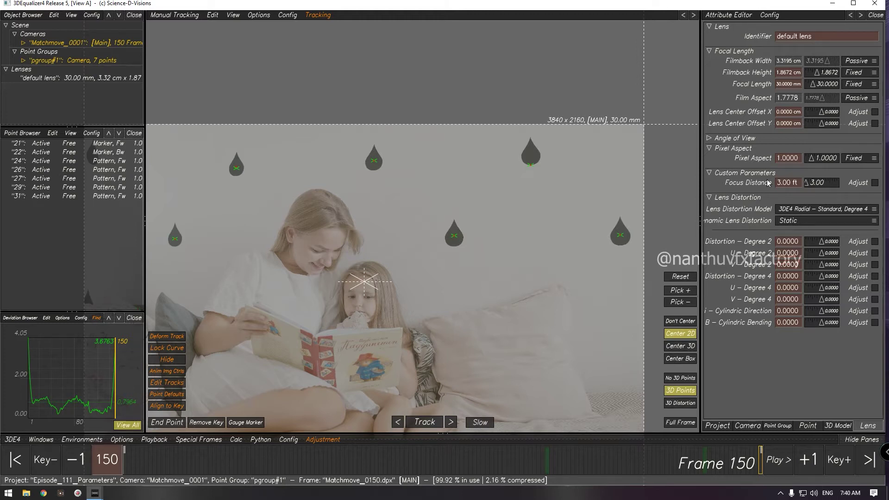
- Enter 35 as the default lens focal length, which registers as 350000 mm
{"action": "left_click", "coordinate": [780, 84]}
{"action": "type", "text": "35"}
{"action": "key", "text": "Return"}
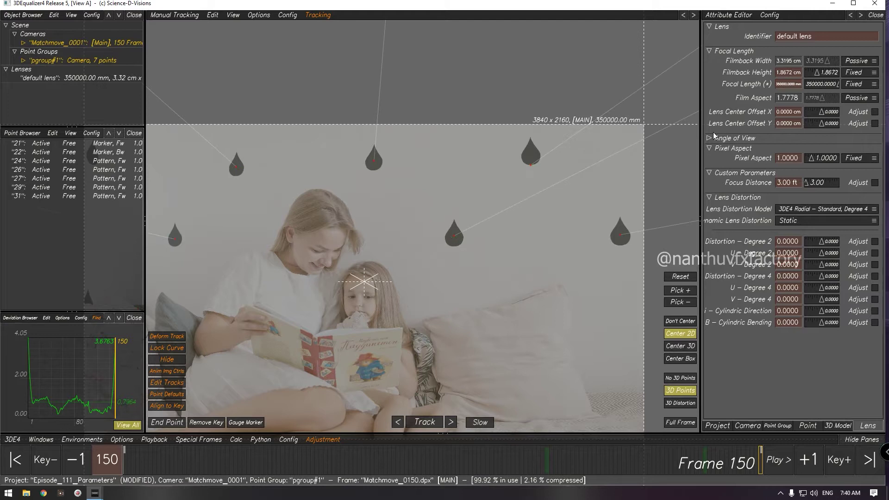
- Run Calc All From Scratch and discard the result
{"action": "left_click", "coordinate": [236, 439]}
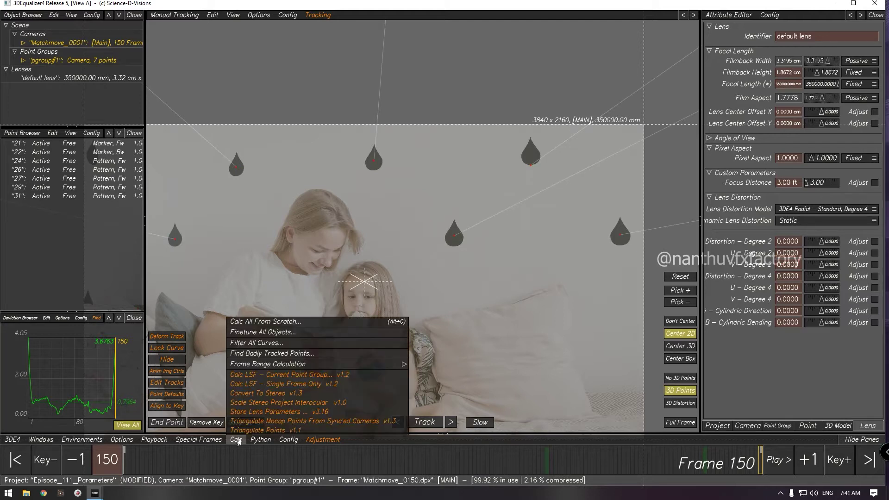
{"action": "left_click", "coordinate": [291, 322]}
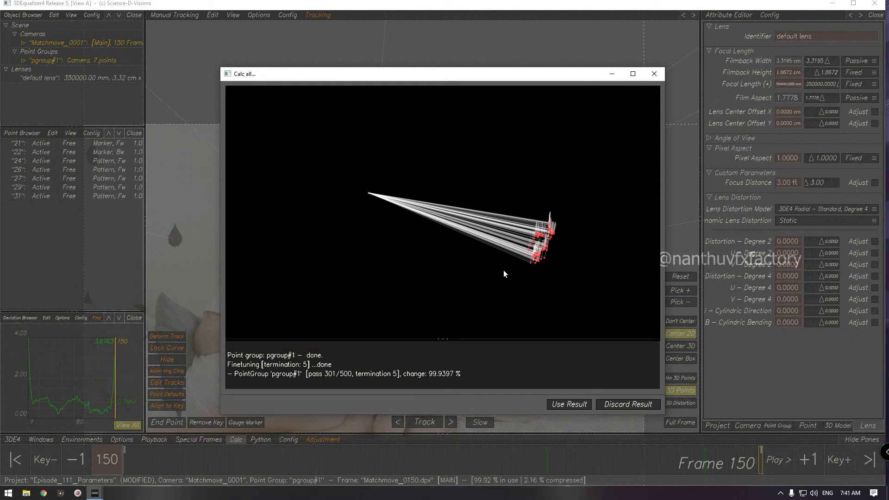
{"action": "left_click", "coordinate": [601, 406]}
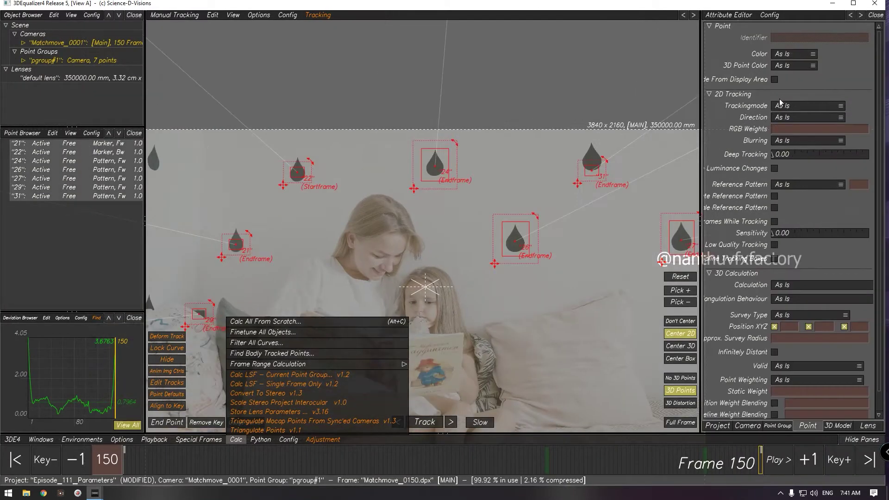
- Correct the default lens focal length to 35 mm in the Lens tab
{"action": "left_click", "coordinate": [867, 426]}
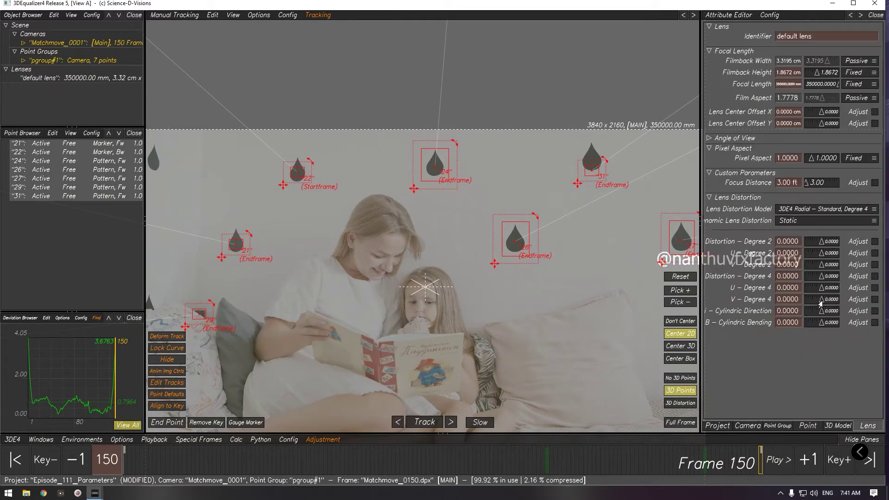
{"action": "left_click_drag", "start_coordinate": [788, 86], "coordinate": [767, 85]}
{"action": "type", "text": "5"}
{"action": "key", "text": "Return"}
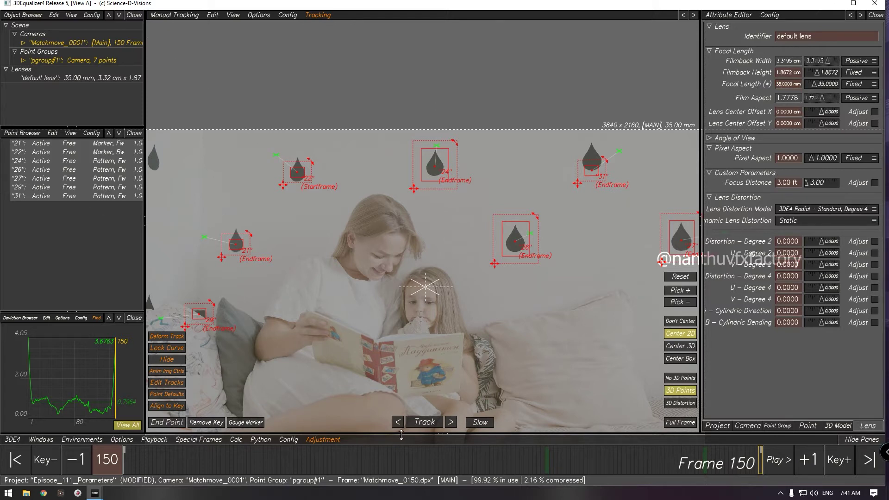
- Run Finetune All Objects with the 35 mm lens and apply the result
{"action": "left_click", "coordinate": [239, 441]}
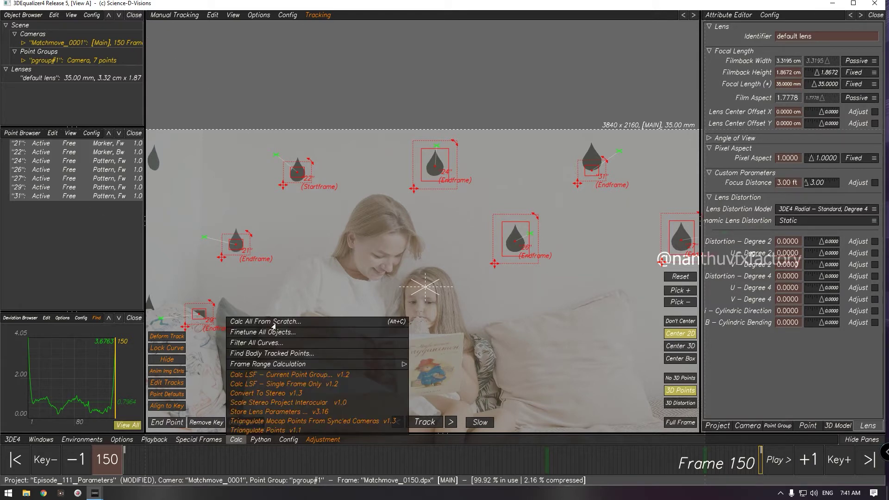
{"action": "left_click", "coordinate": [273, 332]}
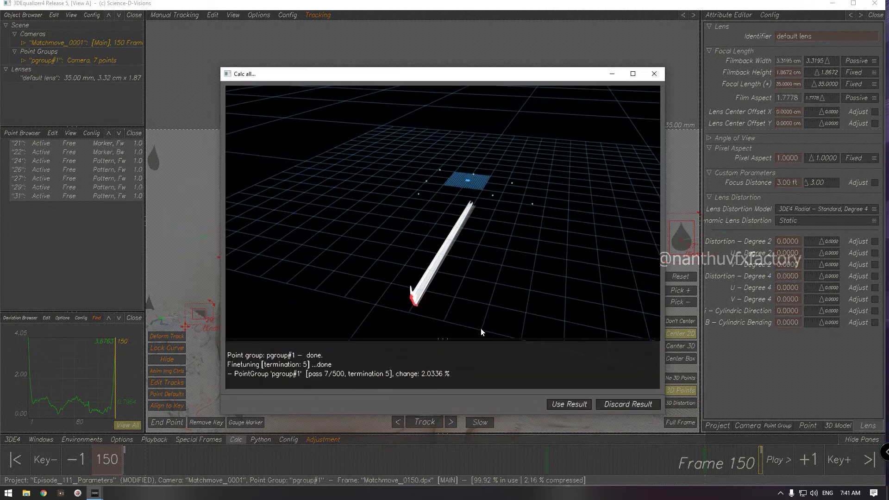
{"action": "left_click", "coordinate": [569, 404]}
{"action": "left_click", "coordinate": [236, 440]}
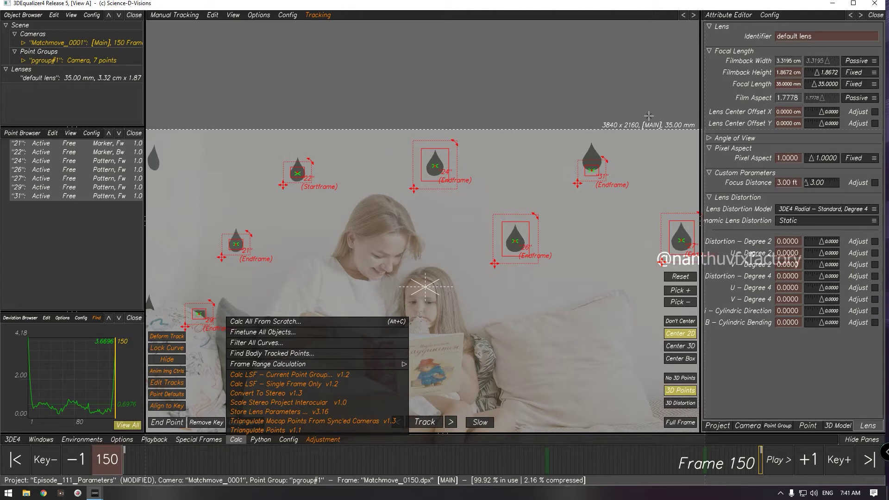
{"action": "left_click", "coordinate": [238, 439]}
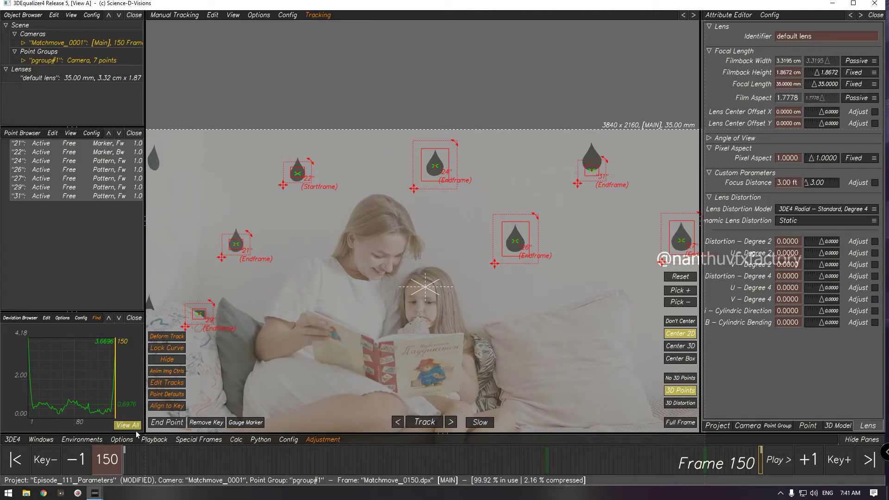
{"action": "left_click", "coordinate": [39, 441]}
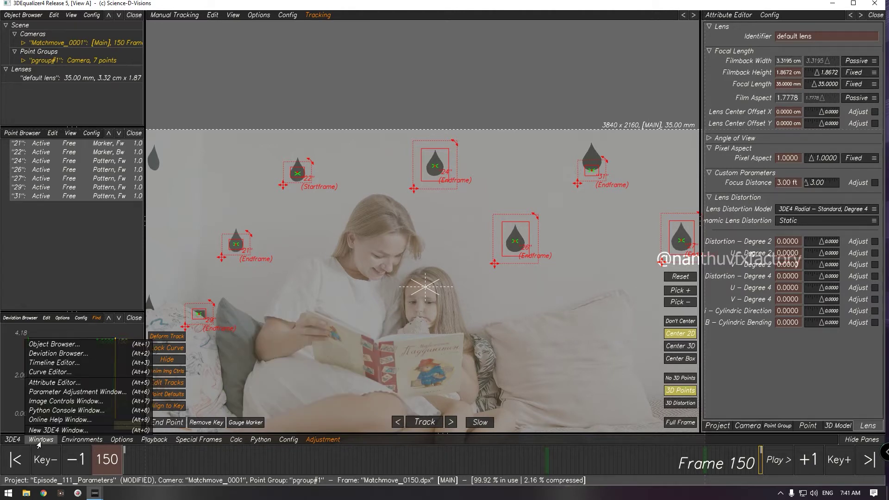
{"action": "left_click", "coordinate": [64, 393]}
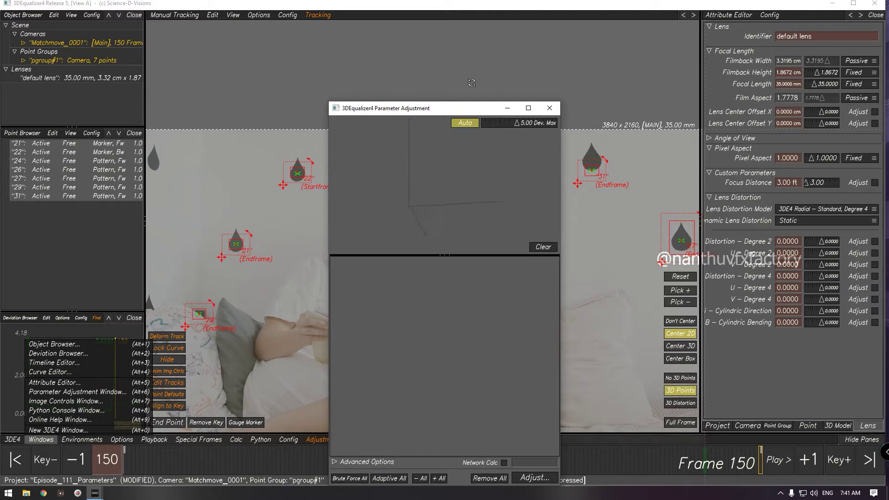
{"action": "left_click", "coordinate": [523, 73]}
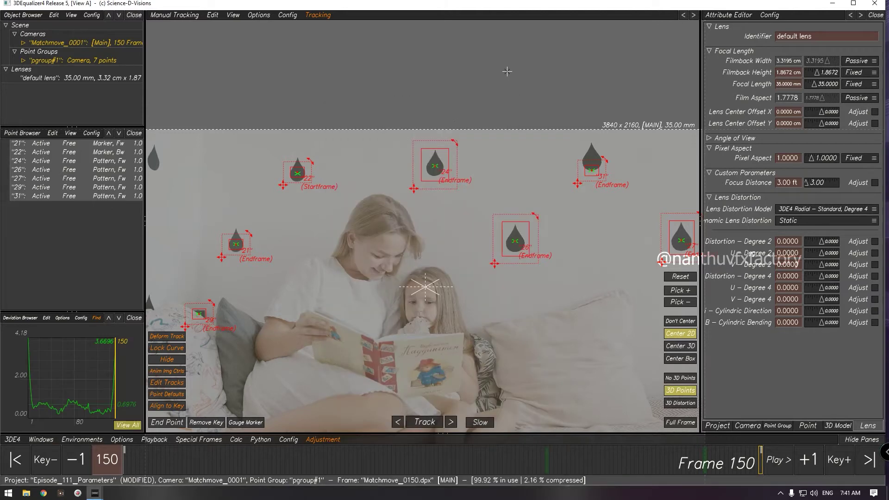
{"action": "mouse_move", "coordinate": [101, 492]}
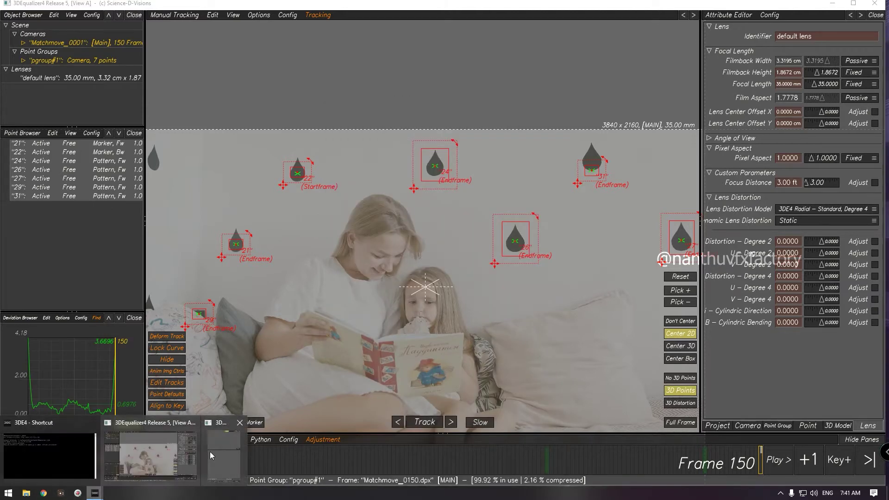
{"action": "left_click", "coordinate": [210, 452]}
{"action": "left_click_drag", "start_coordinate": [452, 107], "coordinate": [595, 57]}
{"action": "left_click_drag", "start_coordinate": [597, 120], "coordinate": [519, 200]}
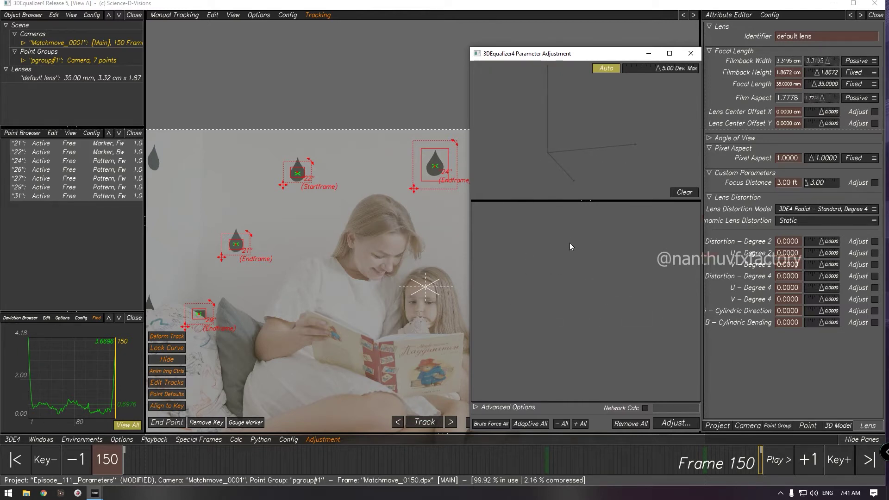
{"action": "left_click", "coordinate": [690, 53]}
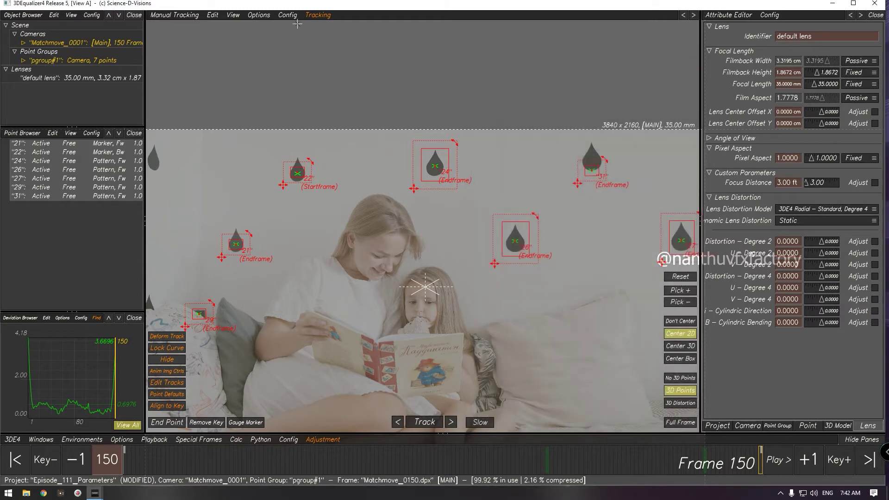
{"action": "left_click", "coordinate": [288, 14]}
{"action": "mouse_move", "coordinate": [314, 45]}
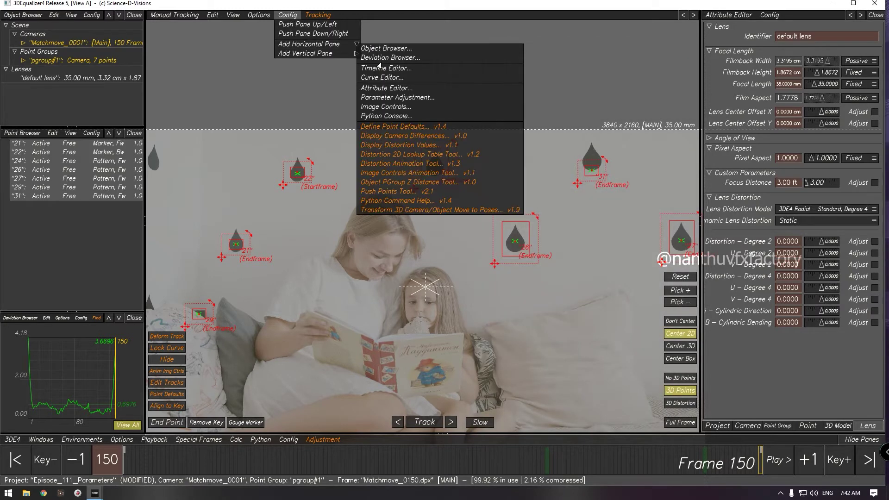
{"action": "left_click", "coordinate": [384, 98]}
{"action": "left_click", "coordinate": [683, 17]}
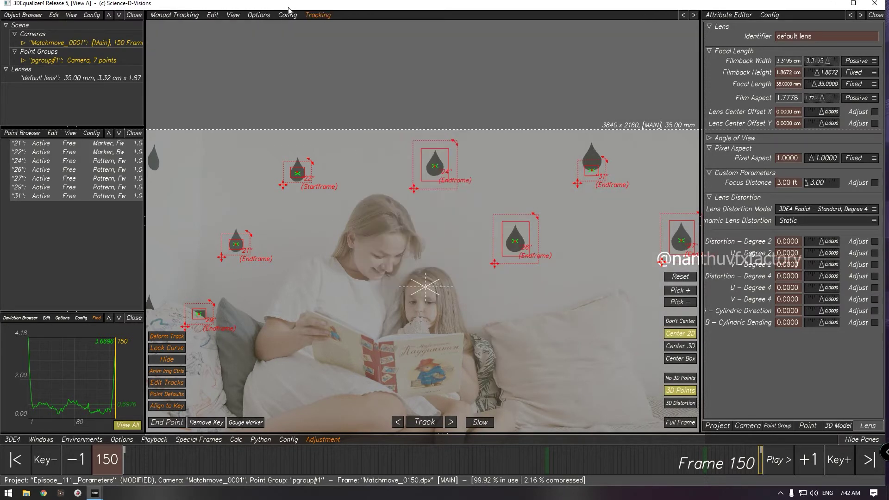
{"action": "left_click", "coordinate": [287, 15]}
{"action": "mouse_move", "coordinate": [317, 55]}
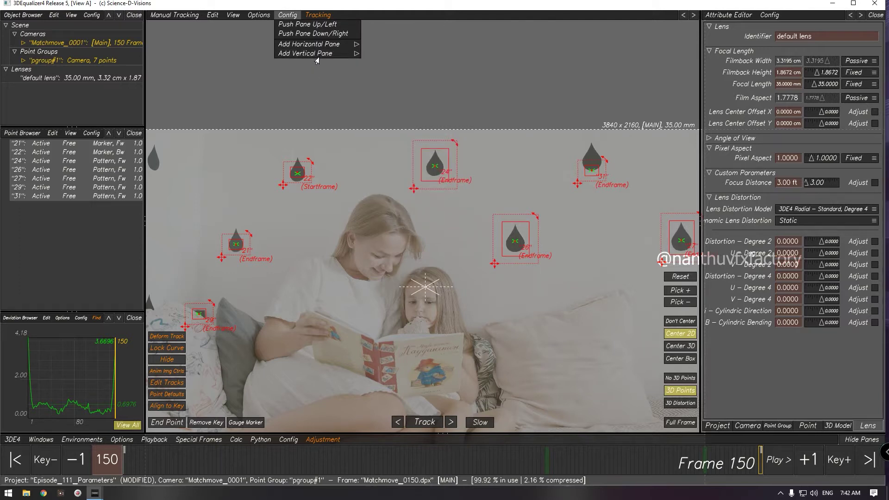
- Add a Parameter Adjustment vertical pane and push it up/left so the plate shows fully
{"action": "left_click", "coordinate": [383, 106]}
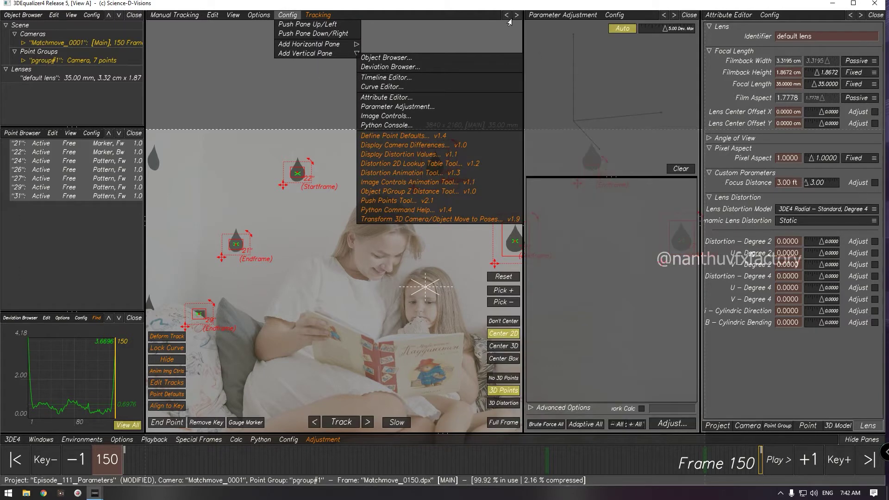
{"action": "left_click", "coordinate": [297, 25]}
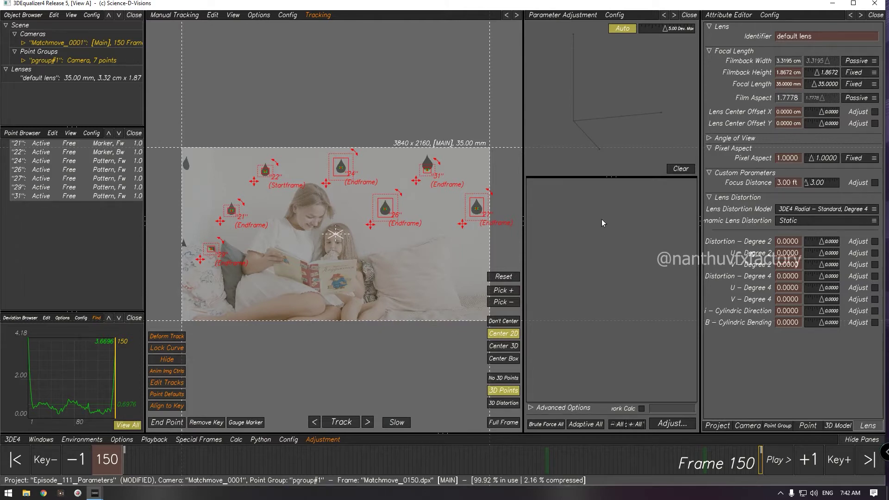
- Set focal length to Adjust, leaving lens center, distortion degree 2 and focus distance unticked
{"action": "left_click", "coordinate": [860, 88]}
{"action": "left_click", "coordinate": [859, 99]}
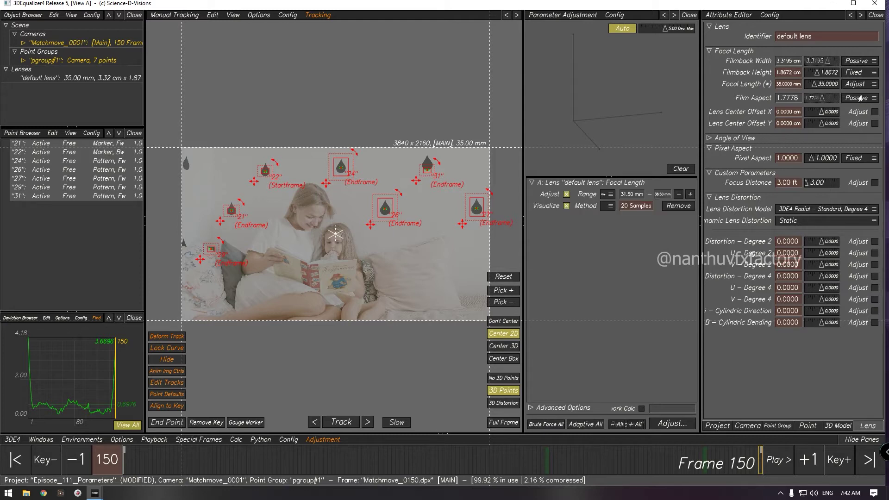
{"action": "left_click", "coordinate": [874, 112]}
{"action": "left_click", "coordinate": [875, 124]}
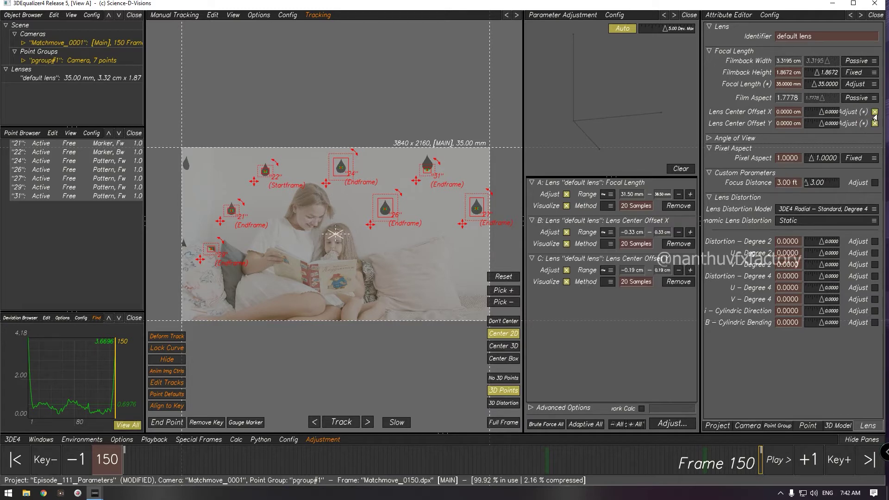
{"action": "left_click", "coordinate": [875, 123]}
{"action": "left_click", "coordinate": [875, 112]}
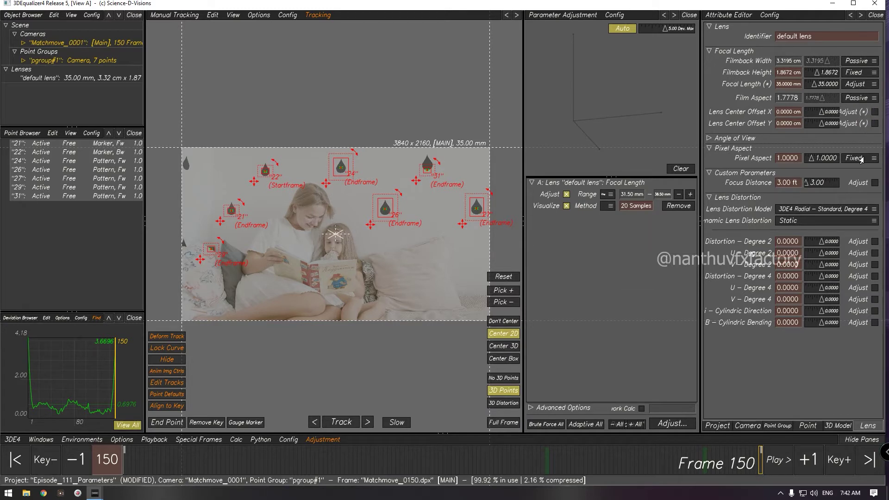
{"action": "left_click", "coordinate": [874, 241]}
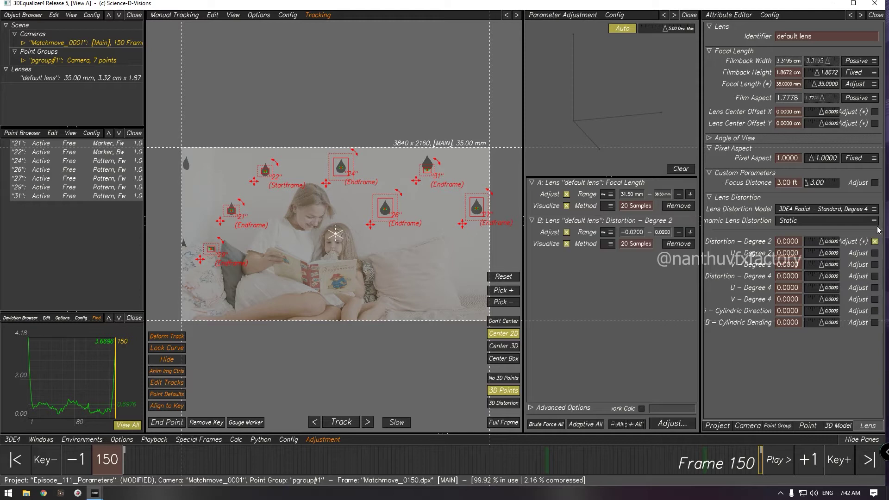
{"action": "left_click", "coordinate": [874, 183]}
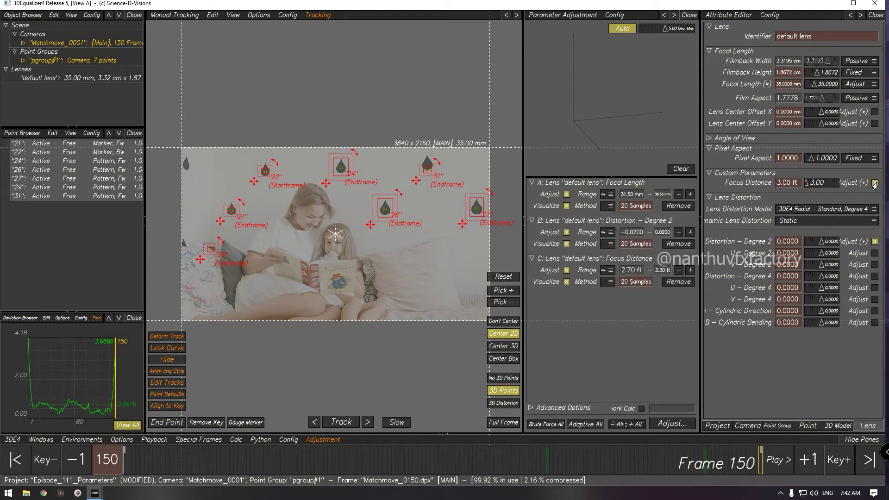
{"action": "left_click", "coordinate": [678, 244]}
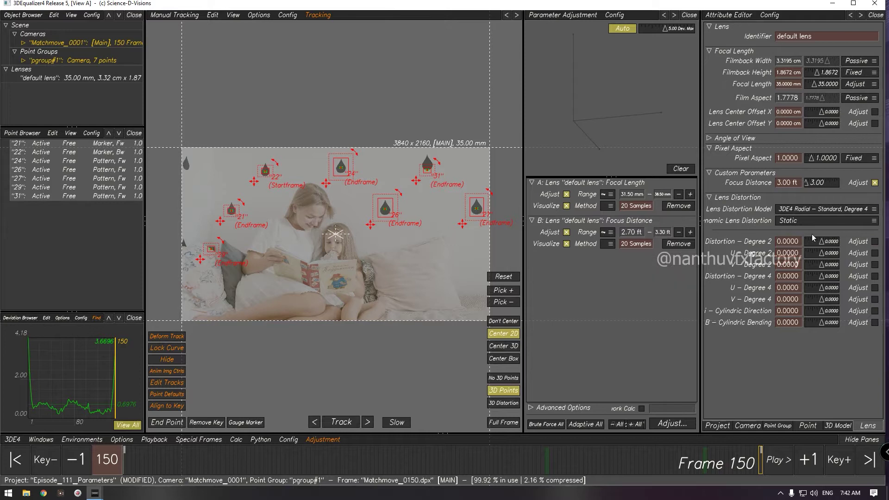
{"action": "left_click", "coordinate": [874, 183]}
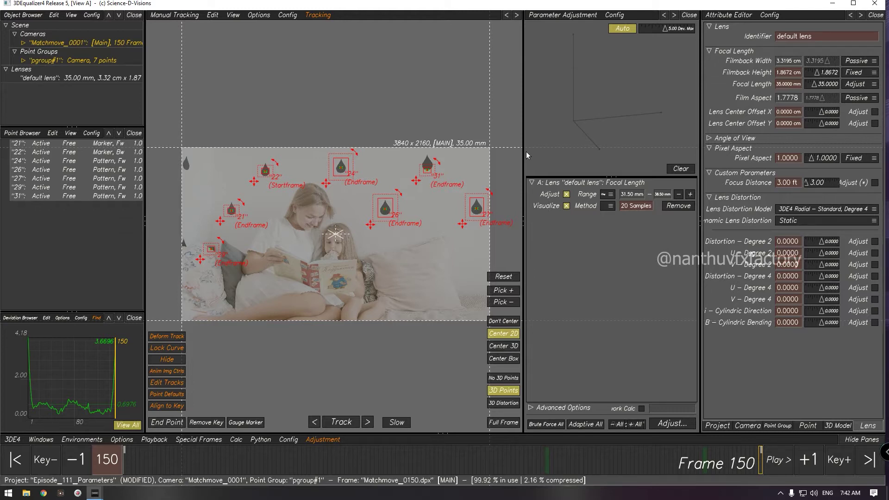
- Widen the Parameter Adjustment pane and try the Wide focal length range before returning to Fine
{"action": "left_click_drag", "start_coordinate": [527, 155], "coordinate": [462, 155]}
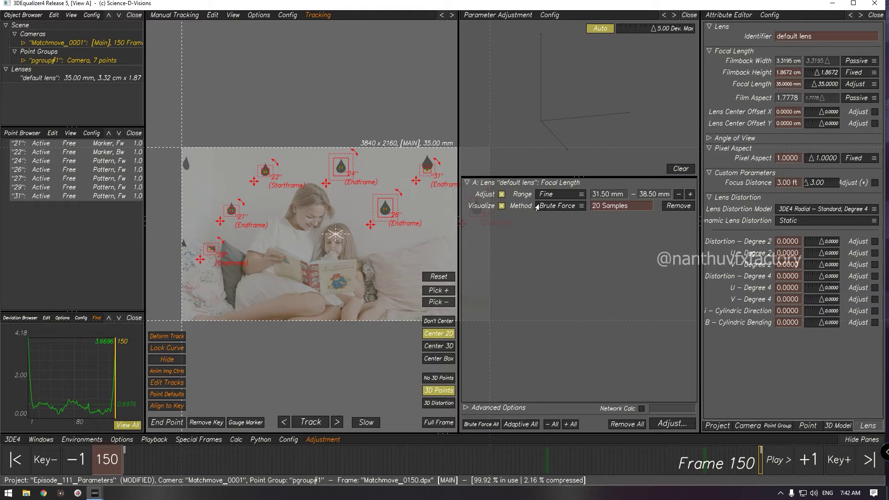
{"action": "left_click", "coordinate": [567, 199]}
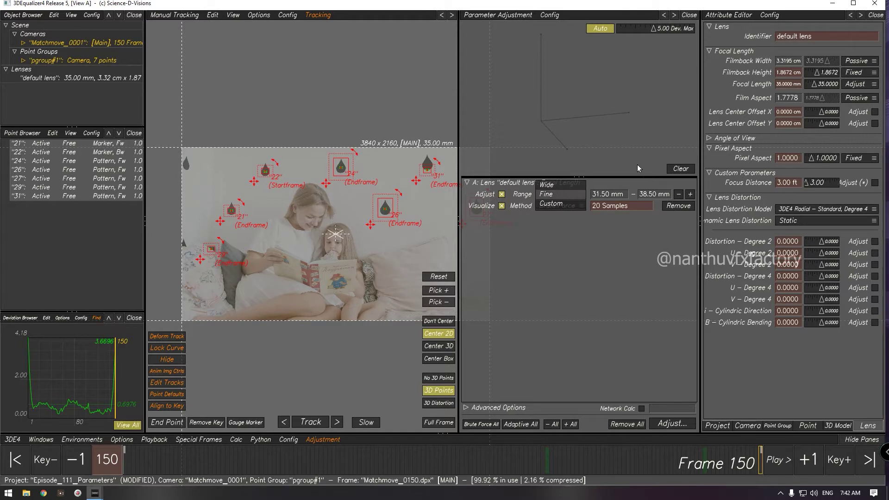
{"action": "left_click", "coordinate": [606, 246]}
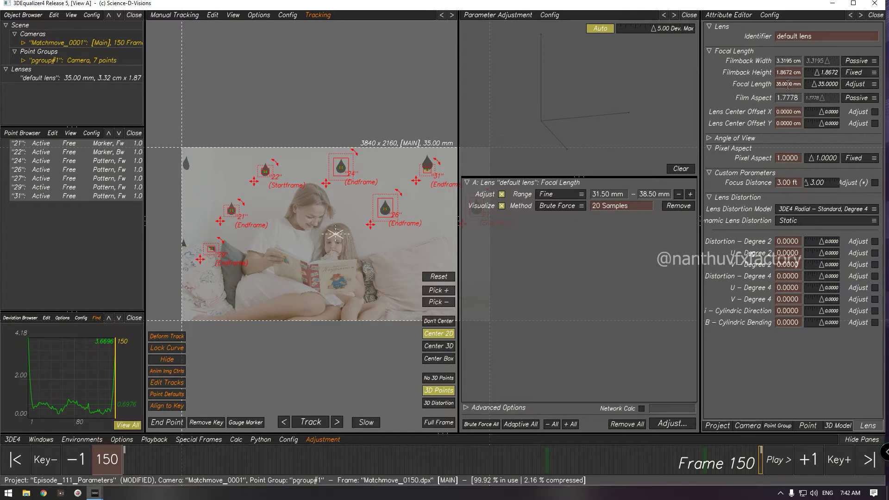
{"action": "left_click", "coordinate": [553, 200]}
{"action": "left_click", "coordinate": [560, 196]}
{"action": "left_click", "coordinate": [562, 198]}
{"action": "left_click", "coordinate": [561, 187]}
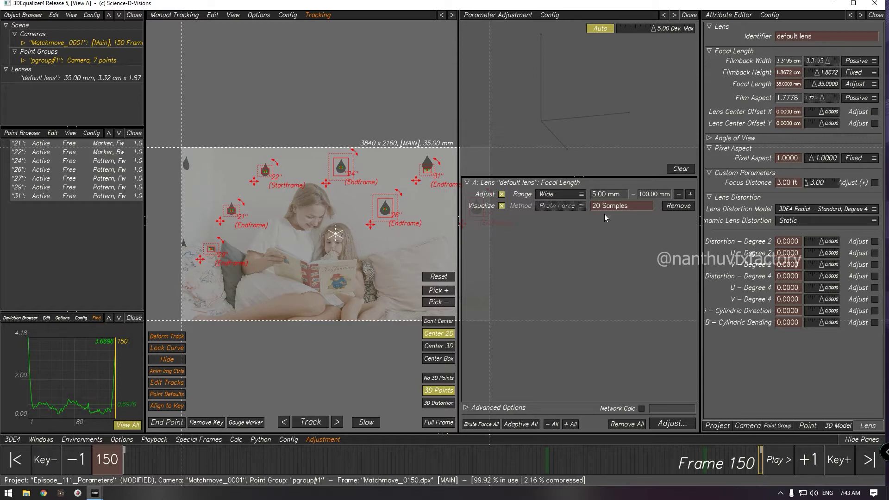
{"action": "left_click", "coordinate": [578, 196]}
{"action": "left_click", "coordinate": [577, 197]}
{"action": "left_click", "coordinate": [570, 195]}
{"action": "left_click", "coordinate": [569, 204]}
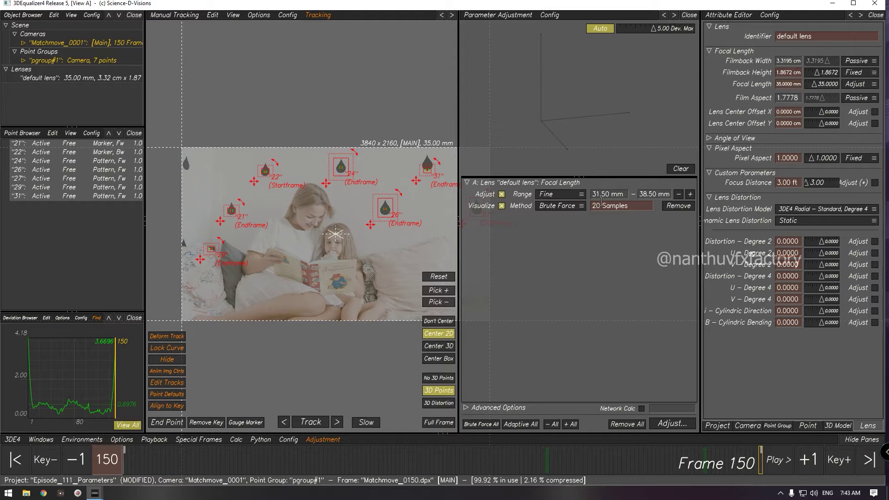
- Try the Custom range, return to Fine, and keep the Brute Force method
{"action": "left_click", "coordinate": [581, 194]}
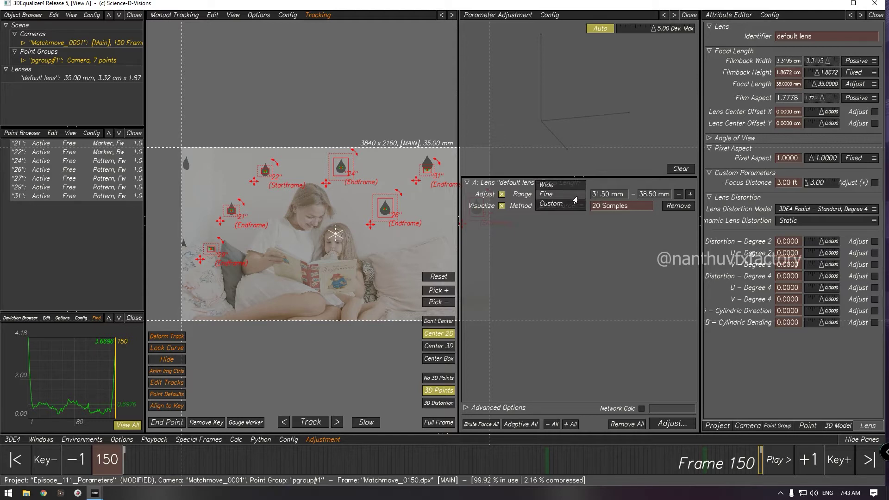
{"action": "left_click", "coordinate": [558, 206]}
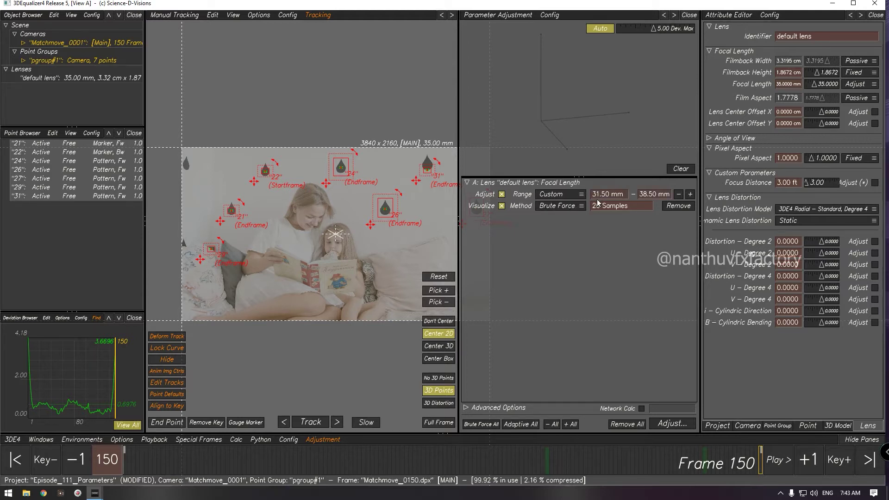
{"action": "left_click", "coordinate": [572, 195]}
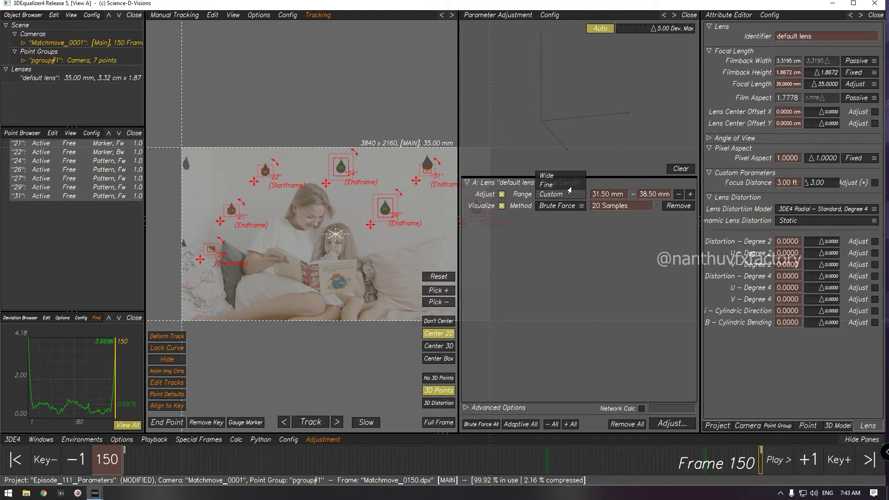
{"action": "left_click", "coordinate": [568, 188]}
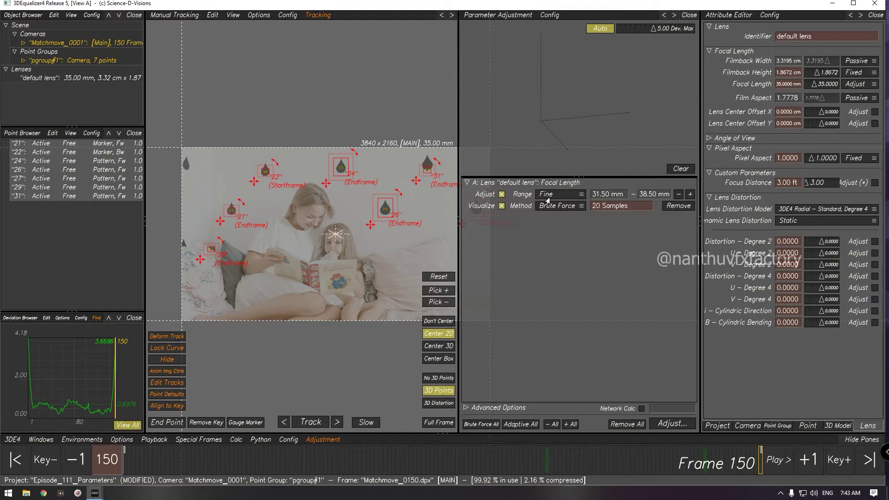
{"action": "left_click", "coordinate": [572, 209]}
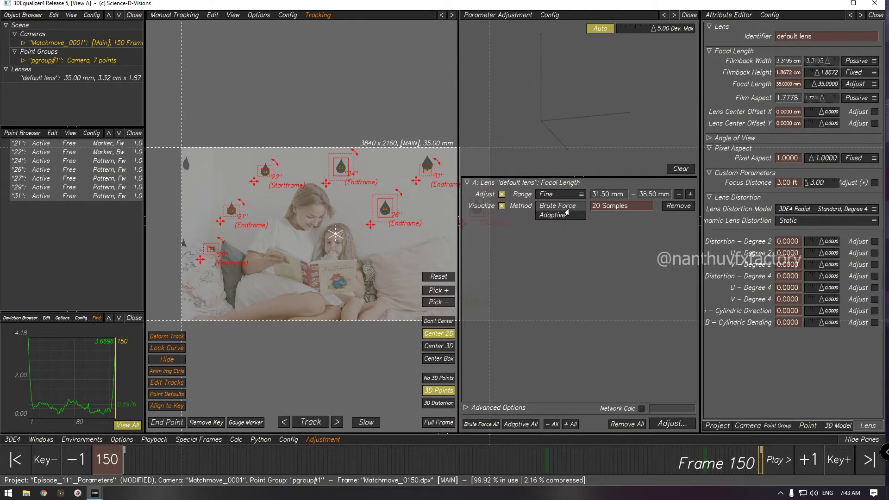
{"action": "left_click", "coordinate": [573, 244]}
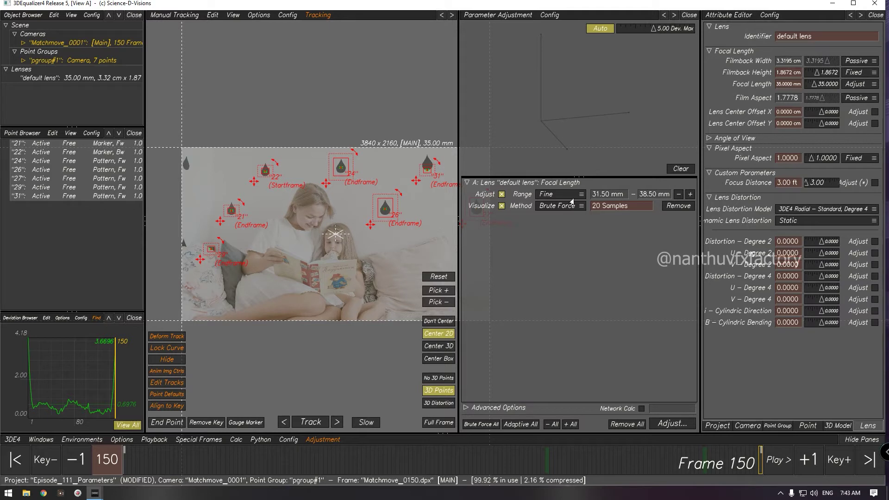
{"action": "left_click_drag", "start_coordinate": [607, 146], "coordinate": [567, 140]}
- Run the focal length adjustment and transfer the 35.1842 mm best result into the project
{"action": "left_click", "coordinate": [673, 424]}
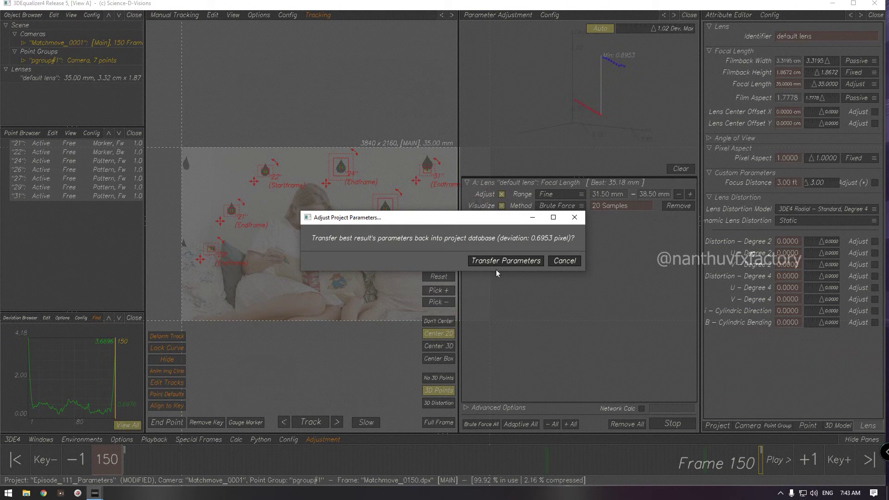
{"action": "left_click", "coordinate": [538, 263]}
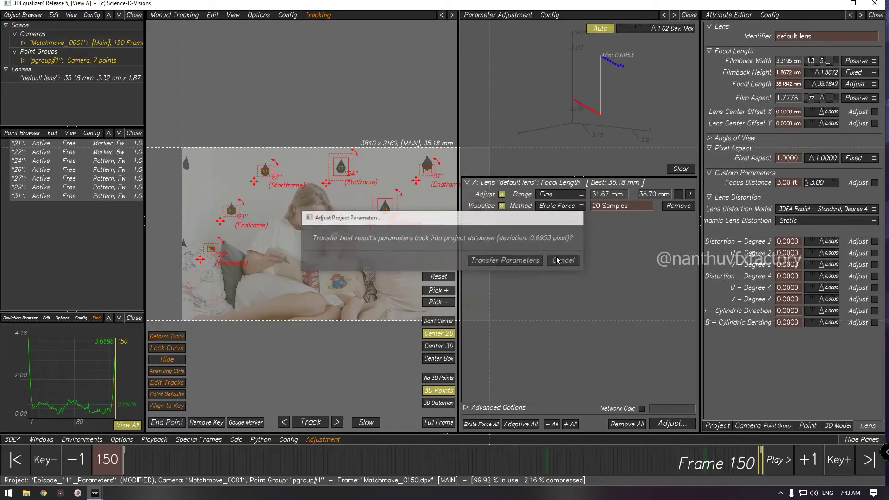
{"action": "left_click_drag", "start_coordinate": [591, 122], "coordinate": [616, 116]}
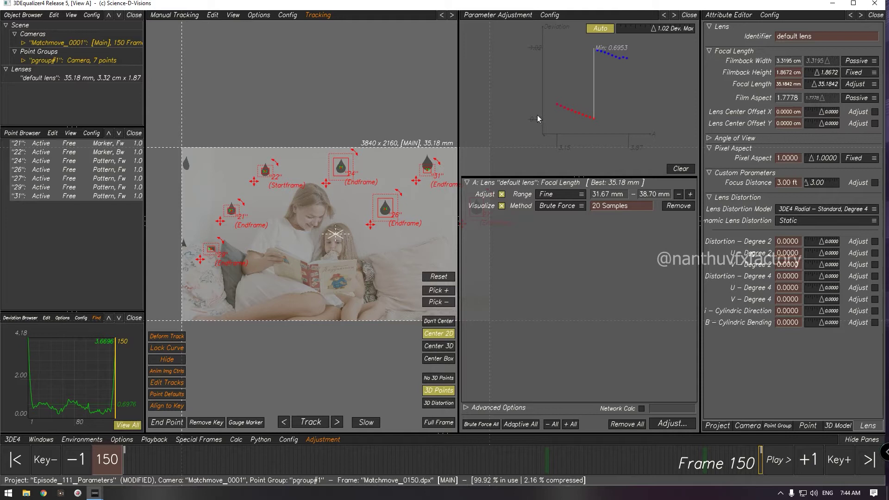
- Raise the graph's Dev. Max to 1.25, rerun the adjustment, and cancel transferring the result
{"action": "middle_click_drag", "start_coordinate": [594, 117], "coordinate": [589, 134]}
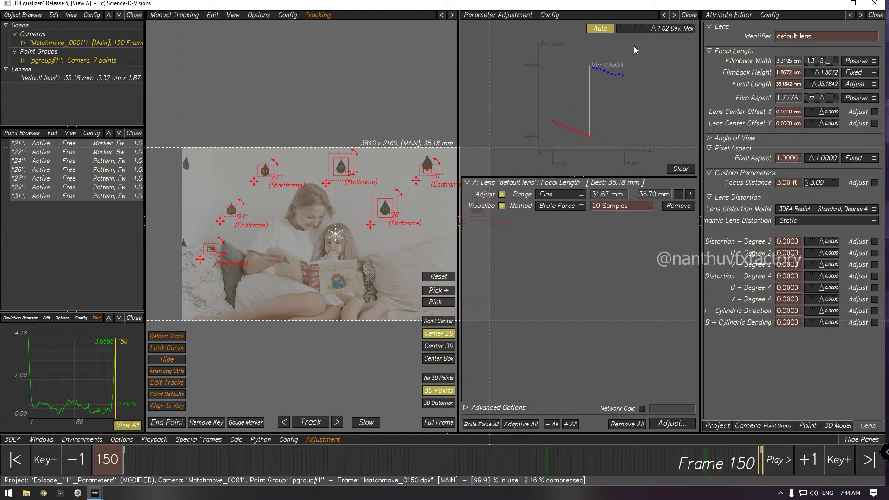
{"action": "left_click_drag", "start_coordinate": [651, 34], "coordinate": [680, 34]}
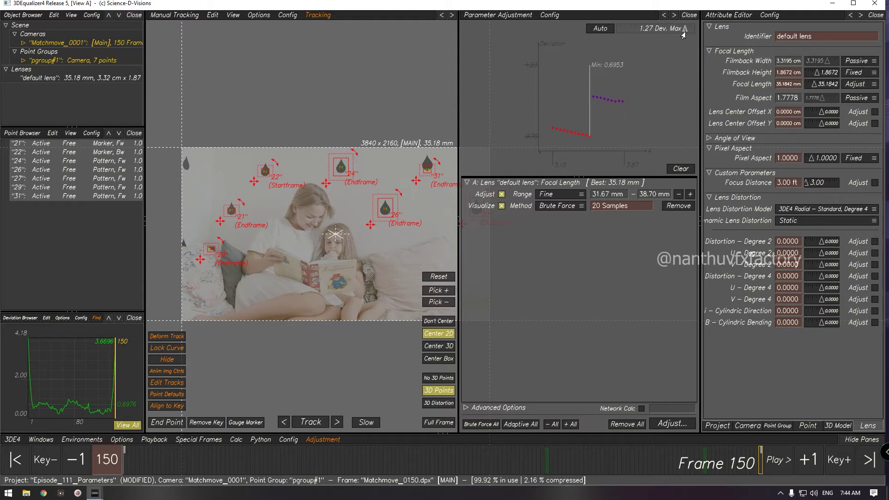
{"action": "left_click", "coordinate": [598, 30]}
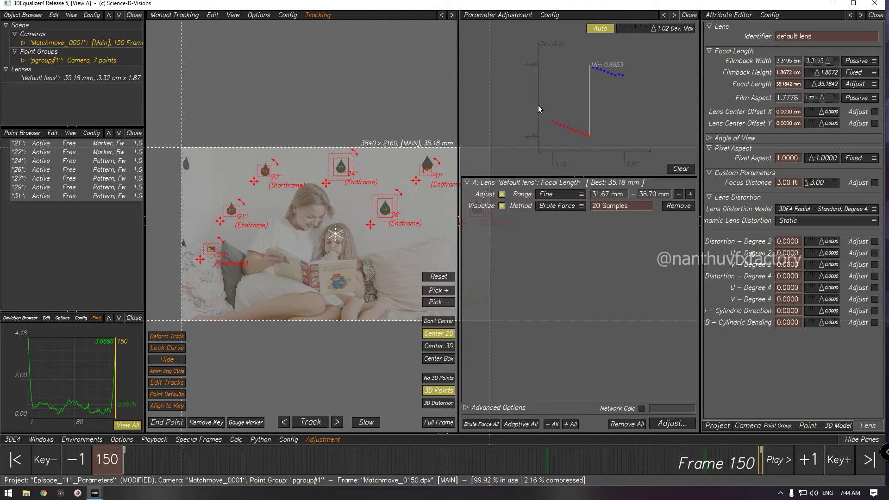
{"action": "left_click_drag", "start_coordinate": [654, 30], "coordinate": [683, 32]}
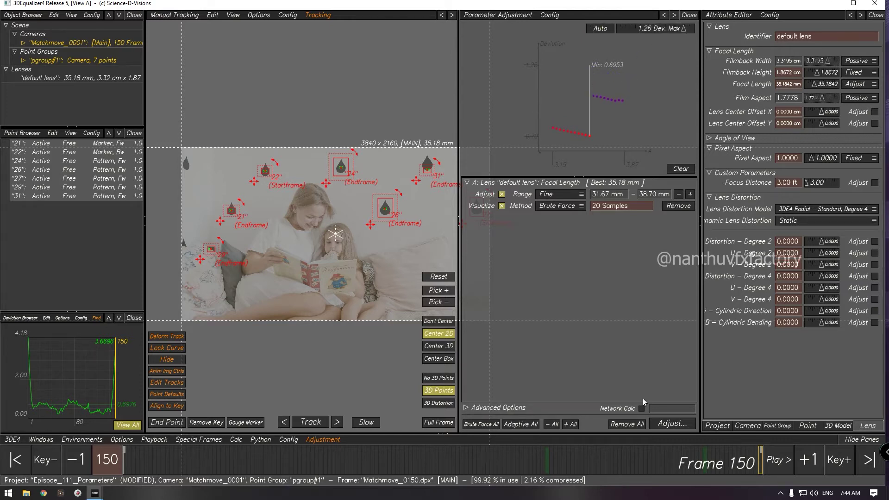
{"action": "left_click", "coordinate": [659, 424]}
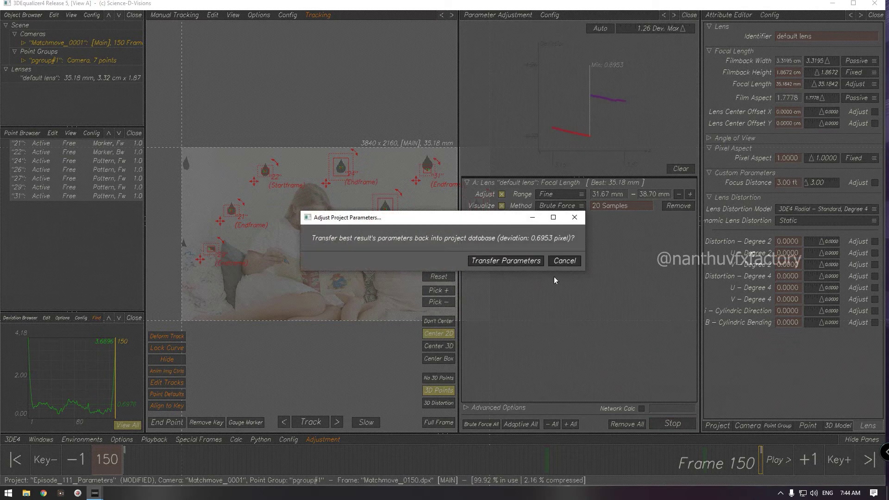
{"action": "left_click", "coordinate": [532, 260]}
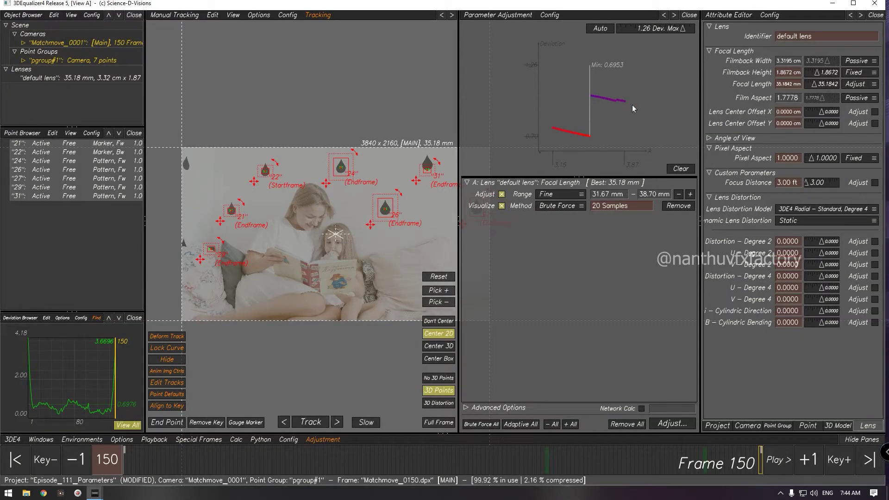
- Restore automatic graph scaling and change the brute-force samples from 20 to 50
{"action": "left_click", "coordinate": [604, 29]}
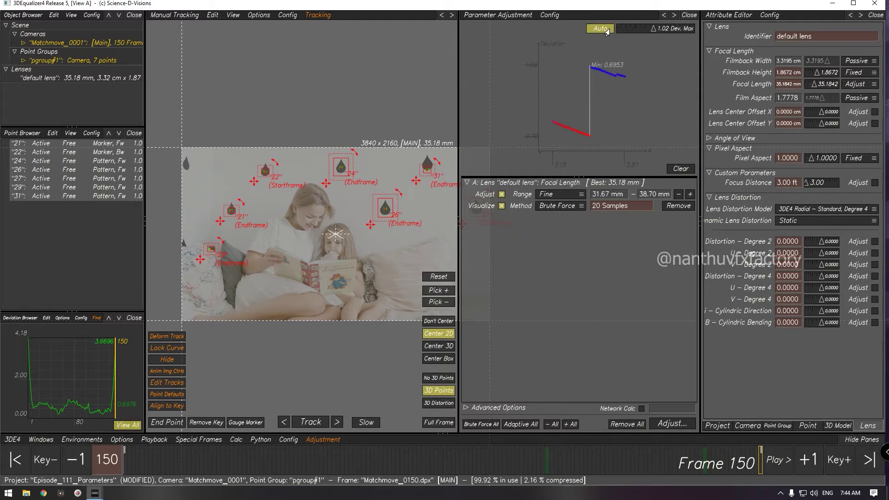
{"action": "left_click_drag", "start_coordinate": [601, 208], "coordinate": [587, 201]}
{"action": "scroll", "coordinate": [595, 158], "scroll_direction": "up", "scroll_amount": 6}
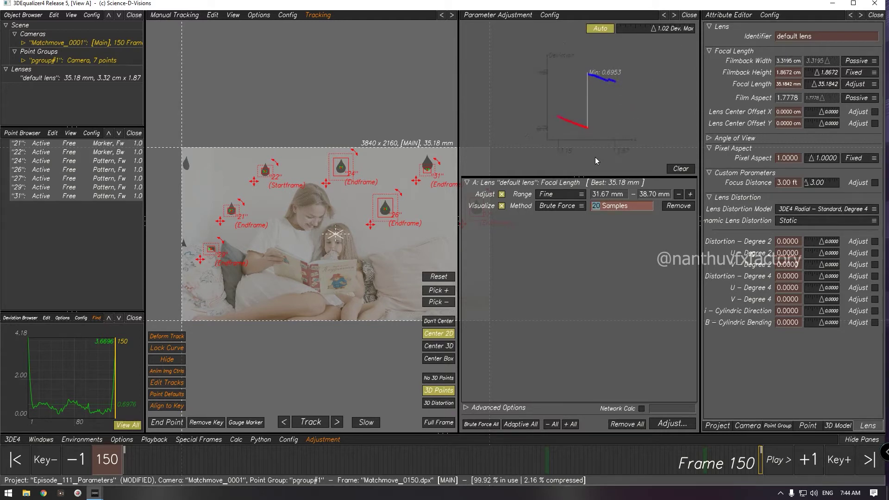
{"action": "scroll", "coordinate": [618, 157], "scroll_direction": "up", "scroll_amount": 3}
{"action": "middle_click_drag", "start_coordinate": [612, 153], "coordinate": [601, 109]}
{"action": "scroll", "coordinate": [602, 110], "scroll_direction": "down", "scroll_amount": 2}
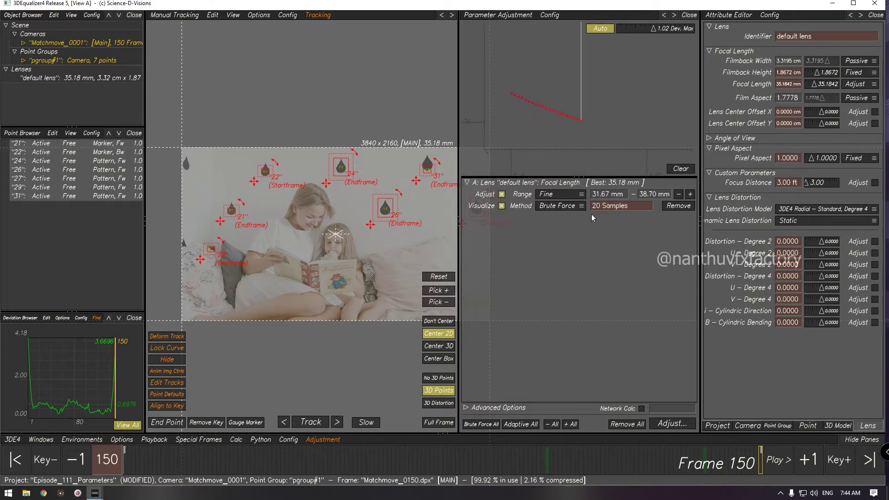
{"action": "left_click_drag", "start_coordinate": [600, 207], "coordinate": [587, 207]}
{"action": "type", "text": "50"}
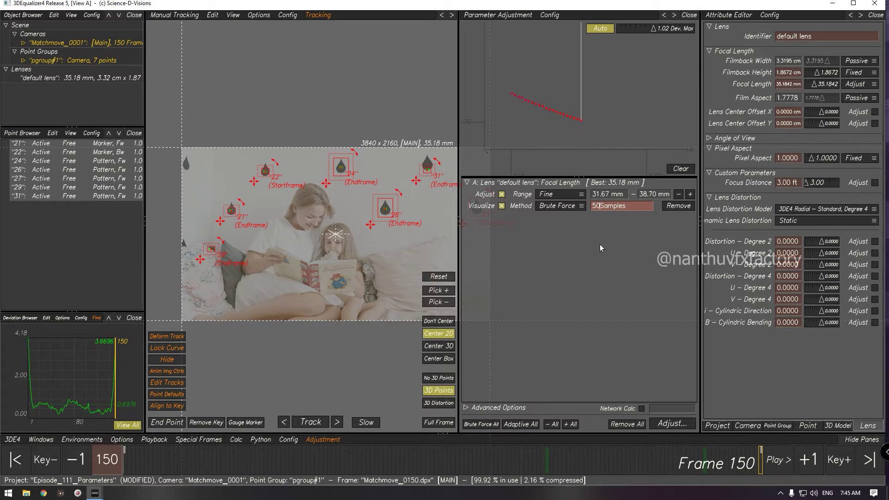
- Switch the focal search range to Custom, spanning 30 to 40 mm
{"action": "left_click", "coordinate": [562, 195]}
{"action": "left_click", "coordinate": [564, 206]}
{"action": "type", "text": "30"}
{"action": "key", "text": "Tab"}
{"action": "type", "text": "40"}
{"action": "key", "text": "Return"}
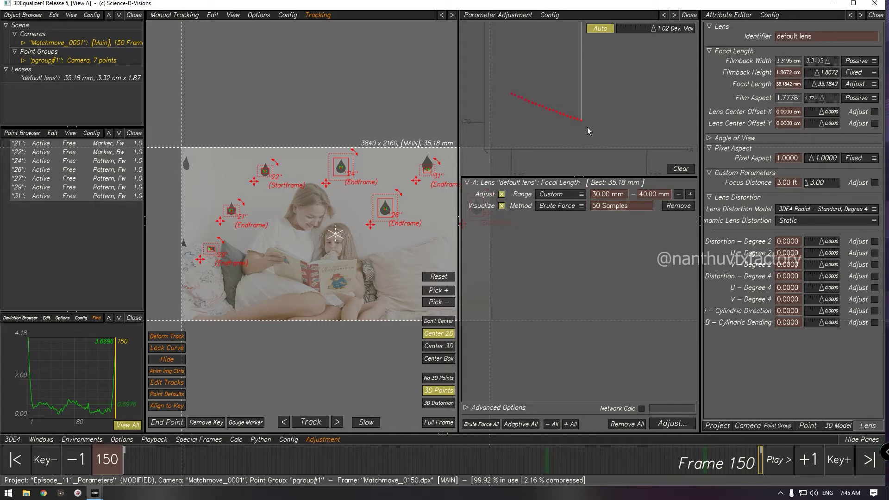
- Widen the custom focal range to 5–100 mm
{"action": "middle_click_drag", "start_coordinate": [610, 85], "coordinate": [610, 120]}
{"action": "scroll", "coordinate": [603, 155], "scroll_direction": "down", "scroll_amount": 1}
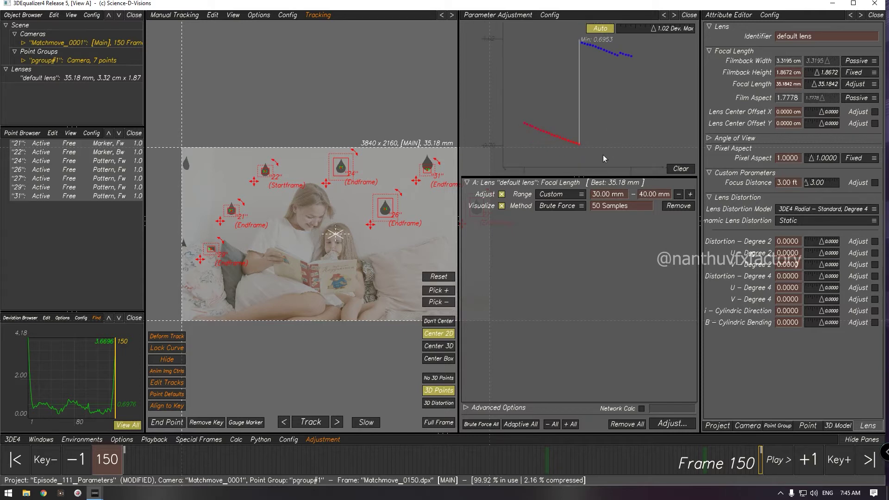
{"action": "double_click", "coordinate": [601, 194]}
{"action": "type", "text": "1"}
{"action": "key", "text": "Return"}
{"action": "double_click", "coordinate": [652, 194]}
{"action": "type", "text": "100"}
{"action": "key", "text": "Return"}
{"action": "left_click", "coordinate": [587, 194]}
{"action": "type", "text": "5"}
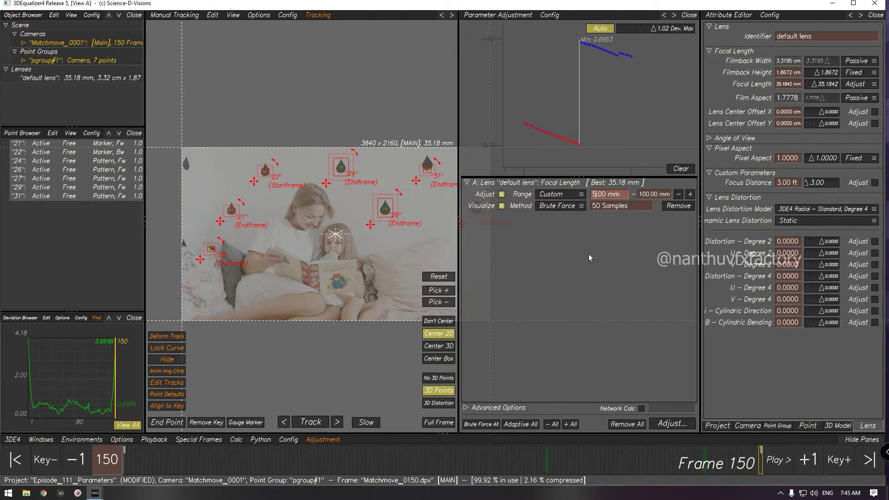
{"action": "key", "text": "Return"}
- Compute 100÷5 and 100÷50 in Windows Calculator, then close it
{"action": "key", "text": "super"}
{"action": "type", "text": "calc"}
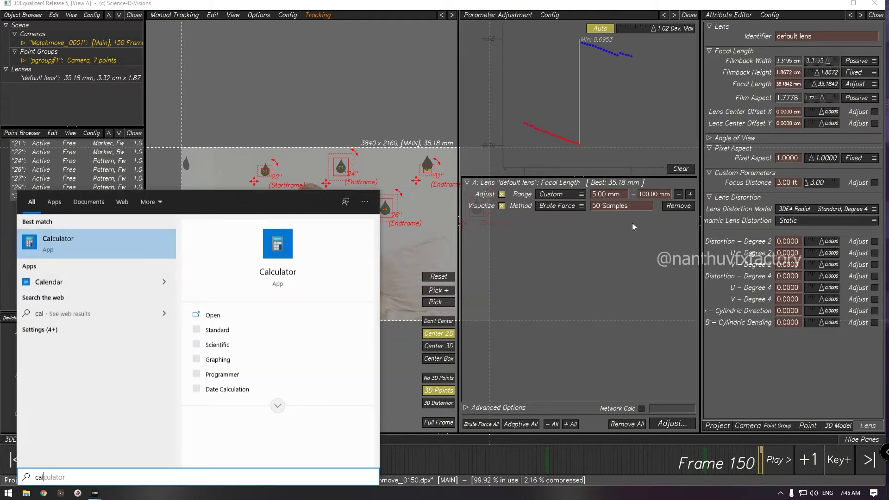
{"action": "key", "text": "Return"}
{"action": "type", "text": "10"}
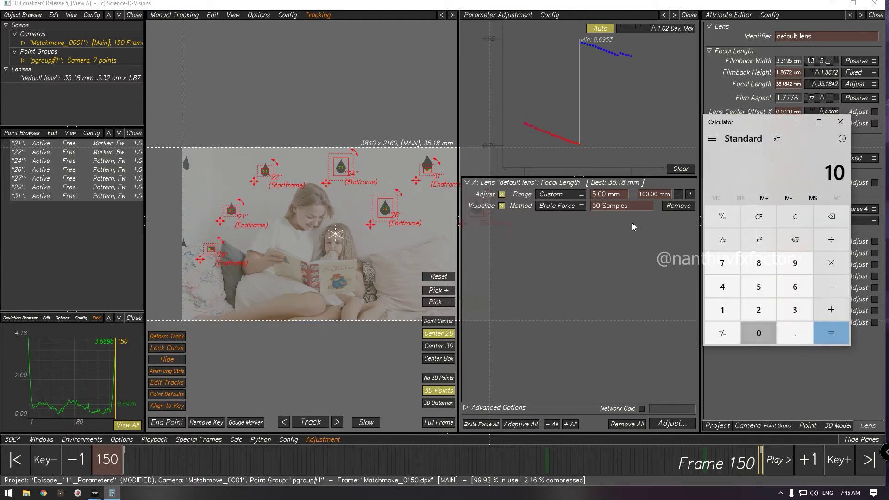
{"action": "type", "text": "0/5"}
{"action": "key", "text": "Return"}
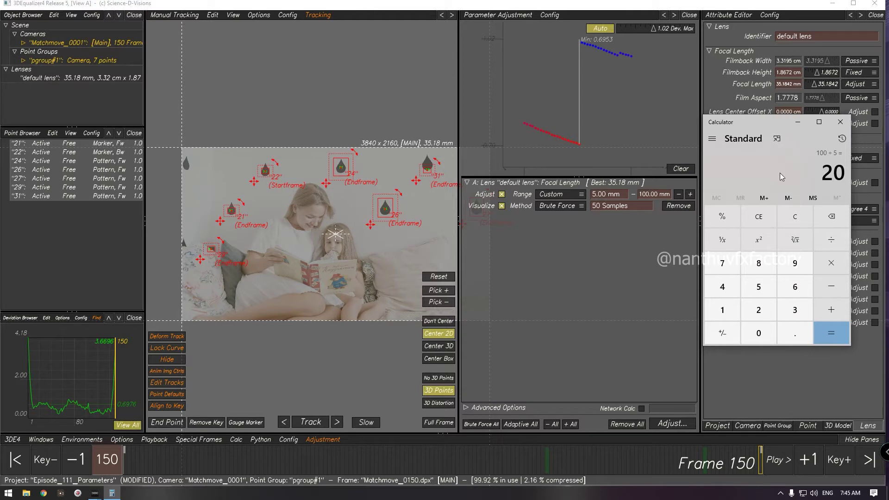
{"action": "left_click", "coordinate": [794, 217]}
{"action": "type", "text": "100"}
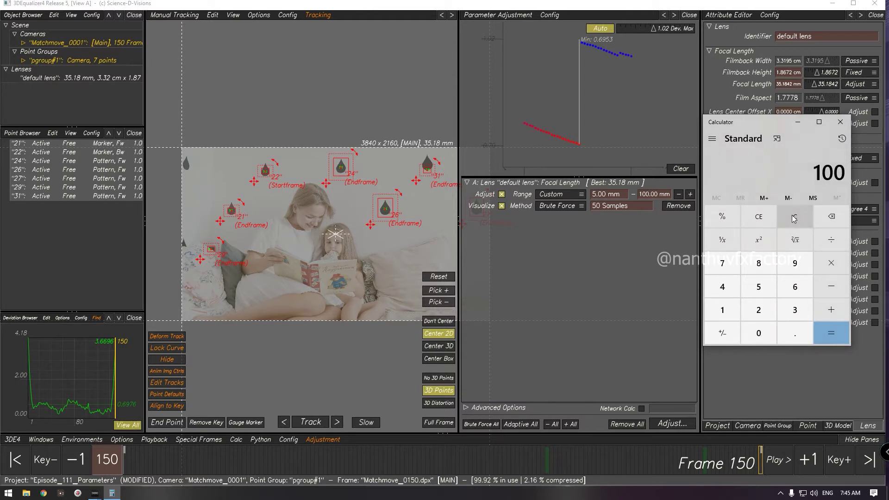
{"action": "type", "text": "-/50="}
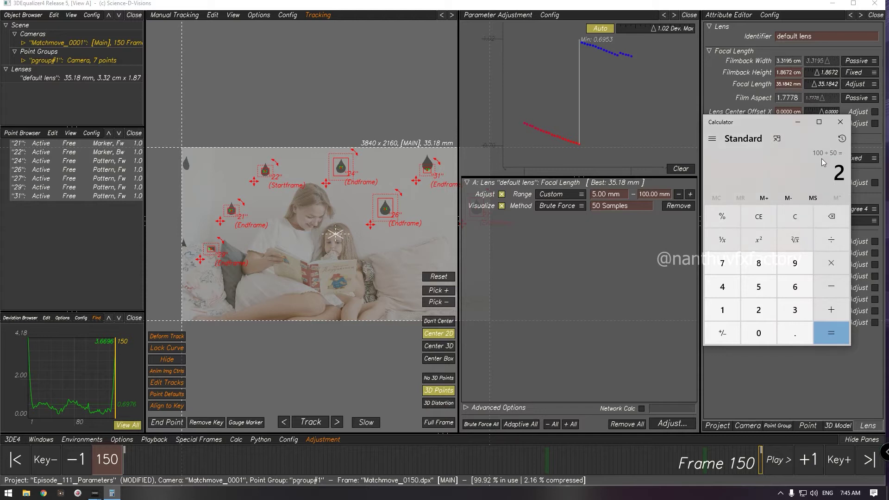
{"action": "left_click", "coordinate": [841, 123]}
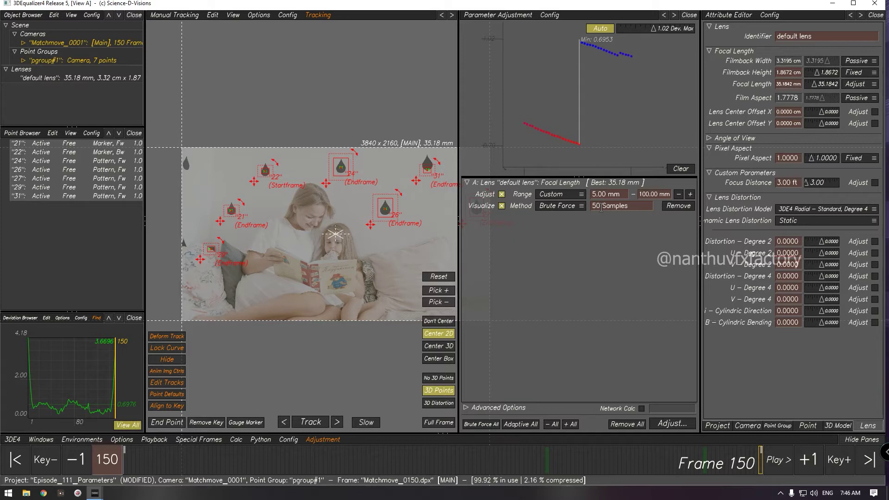
- Set the focal length brute-force samples to 20
{"action": "left_click", "coordinate": [601, 207]}
{"action": "type", "text": "20"}
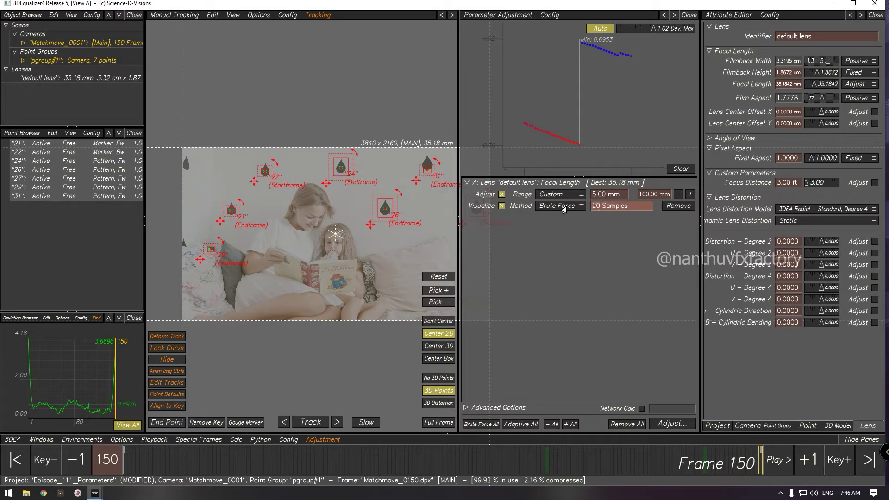
{"action": "key", "text": "Return"}
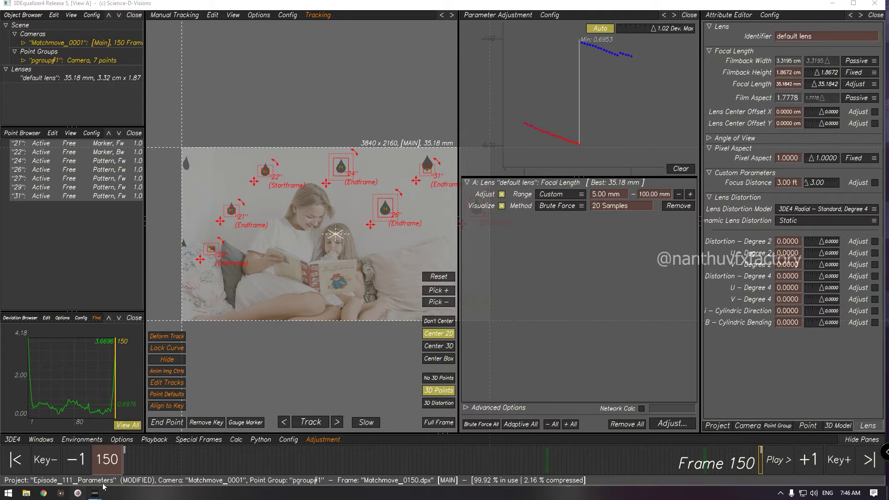
- Compute 100÷20 in Calculator, getting 5, and close it
{"action": "key", "text": "super"}
{"action": "type", "text": "calc"}
{"action": "key", "text": "Return"}
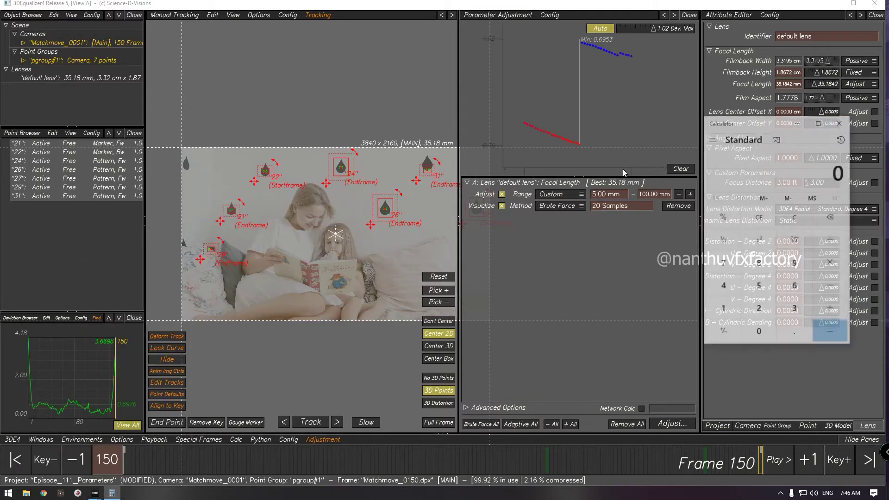
{"action": "type", "text": "100"}
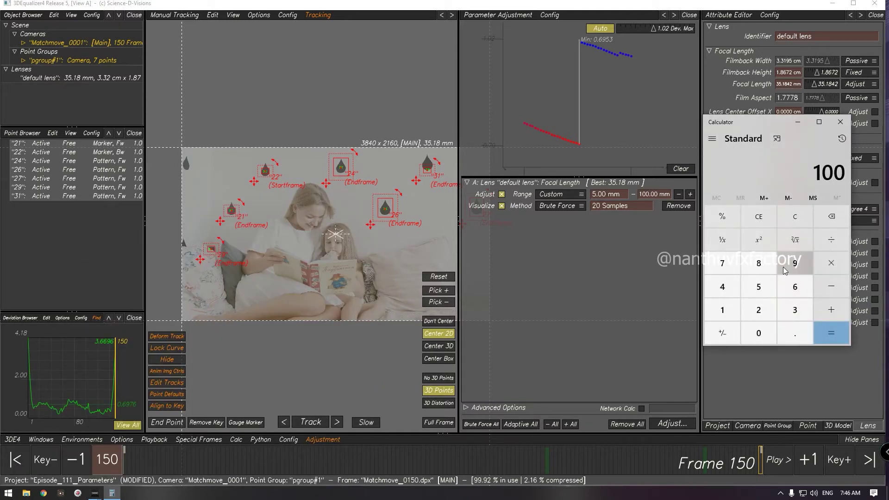
{"action": "type", "text": "/20"}
{"action": "key", "text": "Return"}
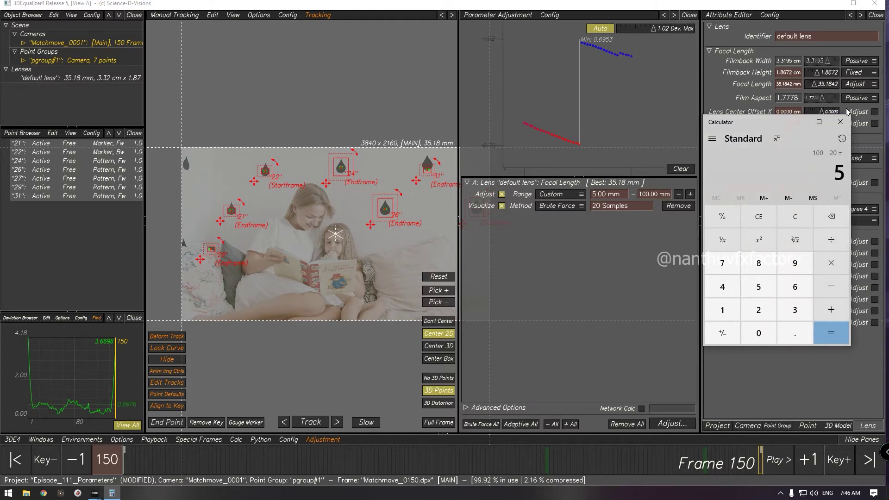
{"action": "left_click", "coordinate": [846, 125]}
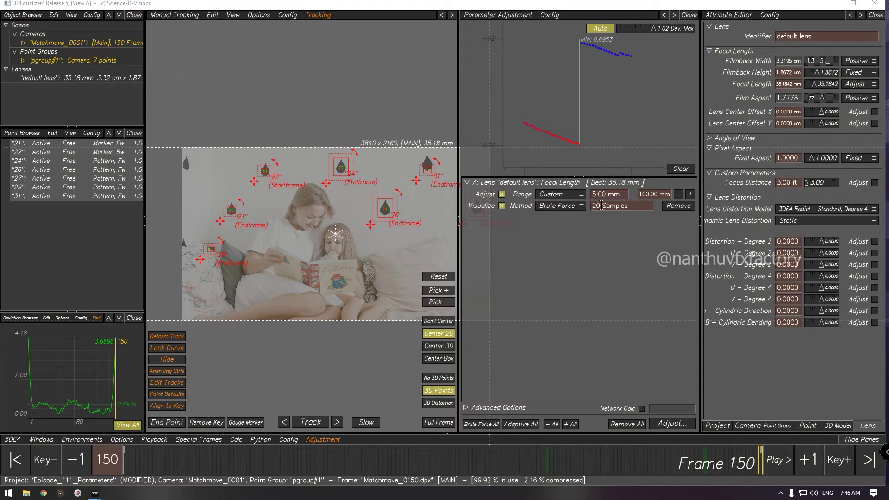
- Return the focal search to the Fine range with Brute Force and 50 samples
{"action": "left_click", "coordinate": [569, 196]}
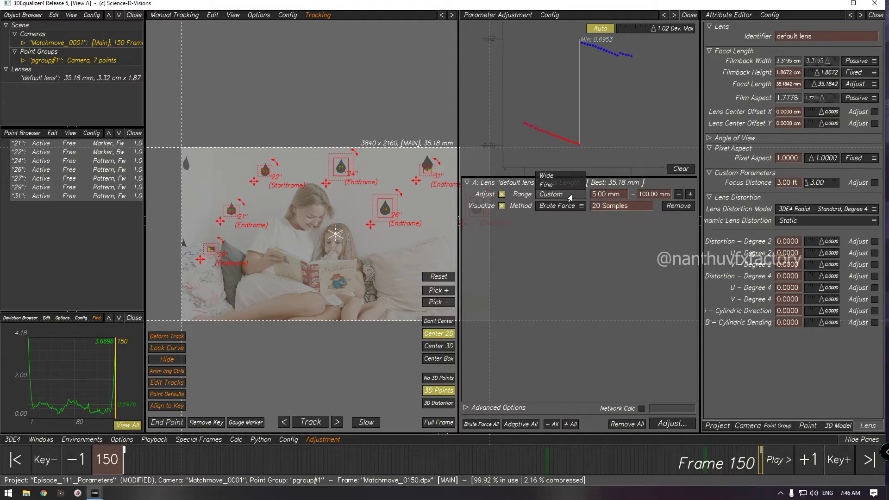
{"action": "left_click", "coordinate": [561, 185]}
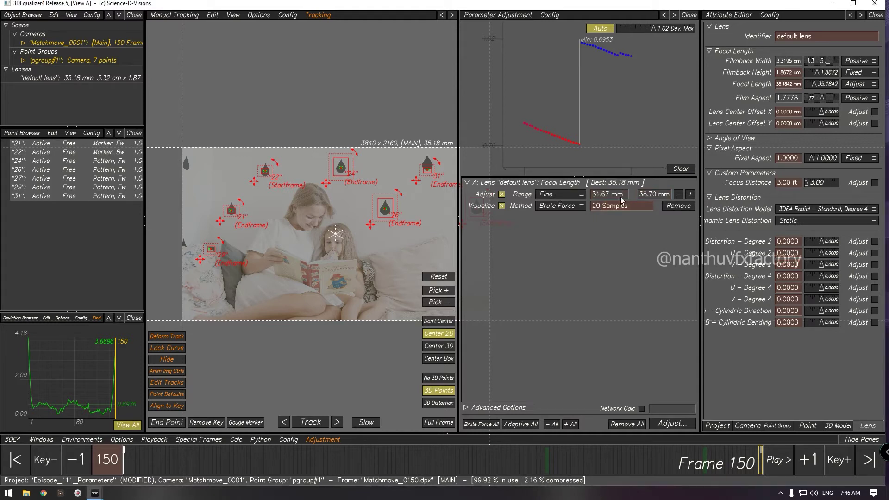
{"action": "left_click", "coordinate": [584, 207]}
{"action": "left_click", "coordinate": [587, 208]}
{"action": "left_click", "coordinate": [600, 210]}
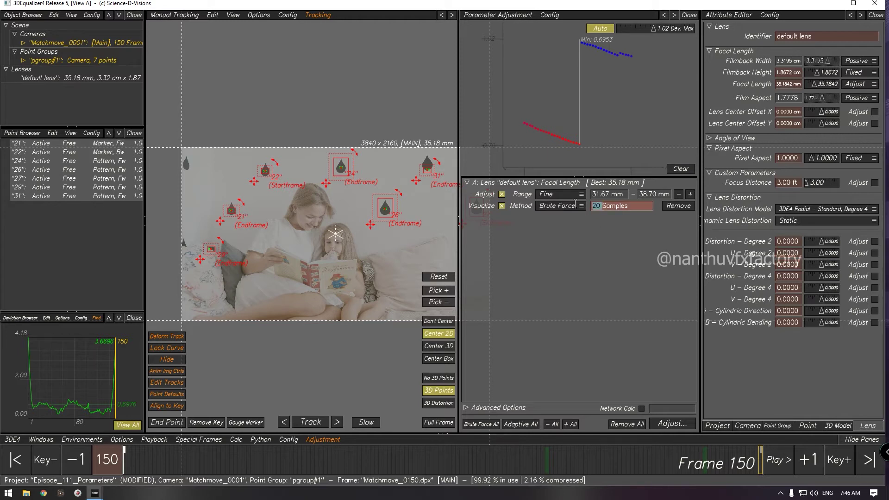
{"action": "type", "text": "50"}
{"action": "key", "text": "Return"}
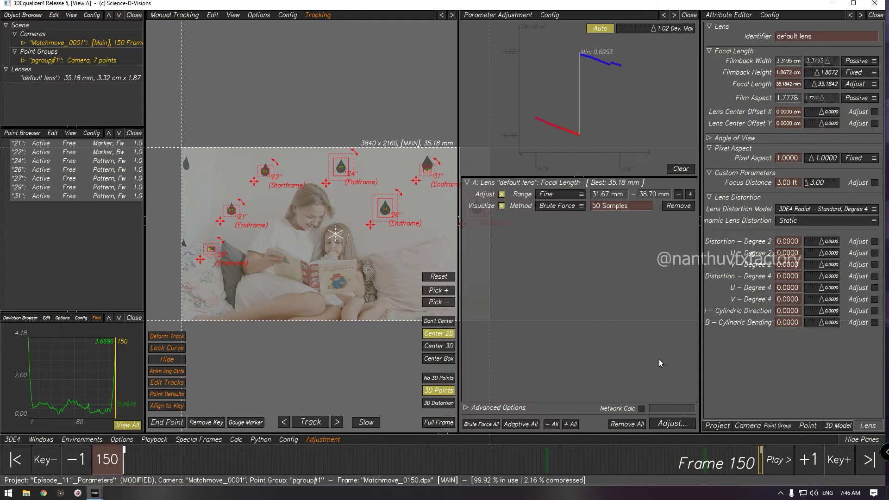
- Run the focal adjustment, transfer the 35.18 mm result, and tilt the graph into 3-D
{"action": "left_click", "coordinate": [664, 419]}
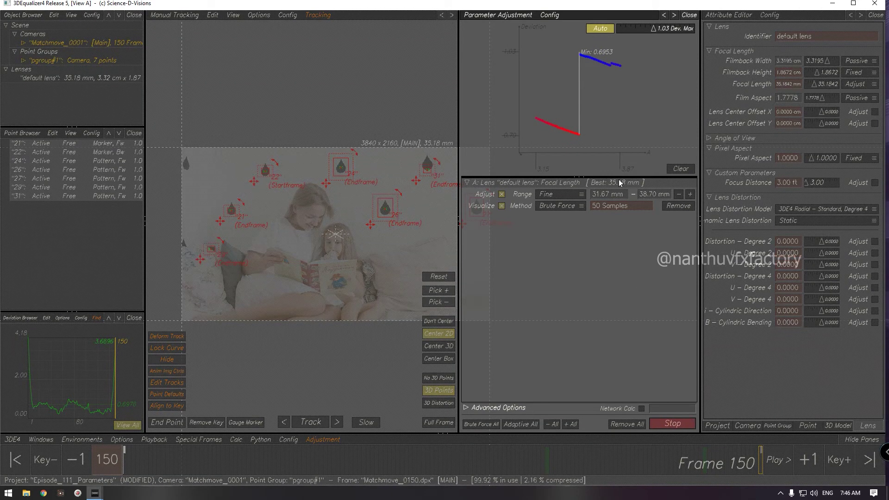
{"action": "left_click", "coordinate": [522, 259]}
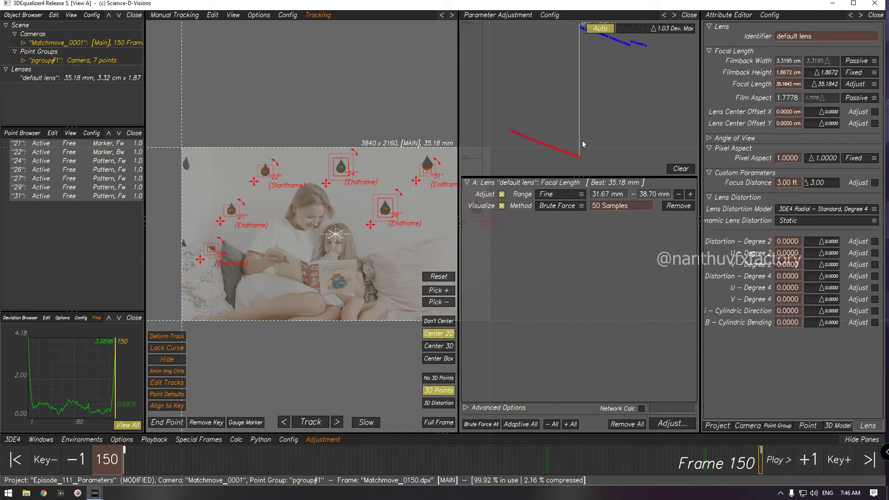
{"action": "left_click_drag", "start_coordinate": [600, 124], "coordinate": [594, 140]}
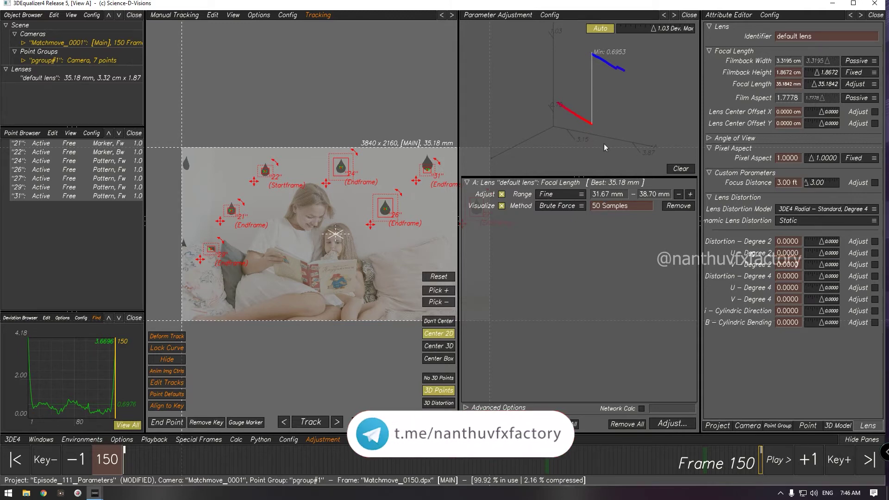
{"action": "left_click", "coordinate": [567, 209]}
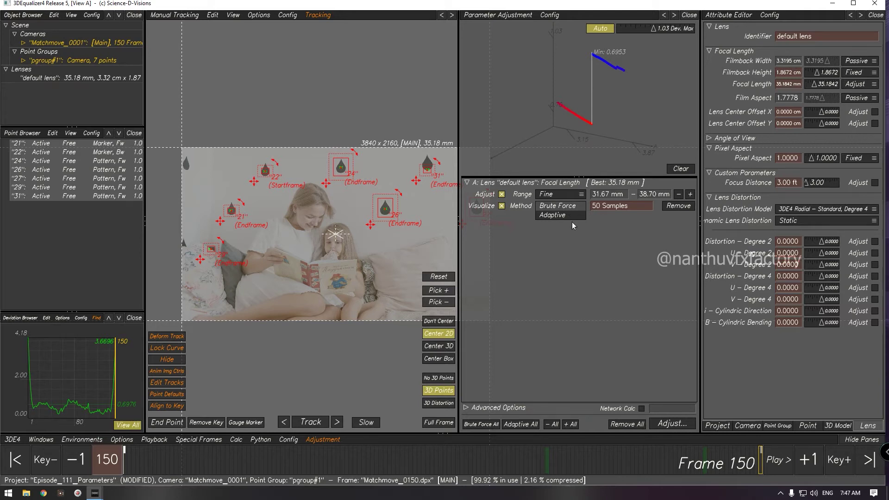
- Run an Adaptive focal length adjustment and transfer the 35.24 mm result
{"action": "left_click", "coordinate": [569, 215]}
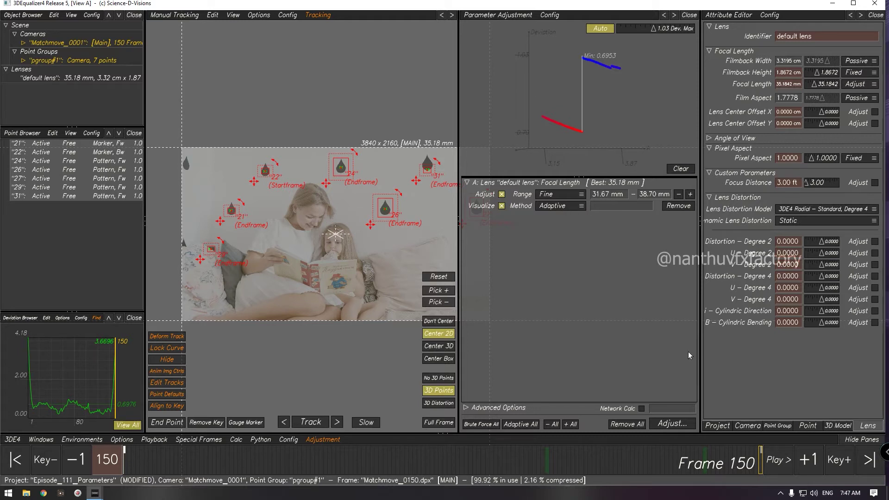
{"action": "left_click", "coordinate": [672, 423]}
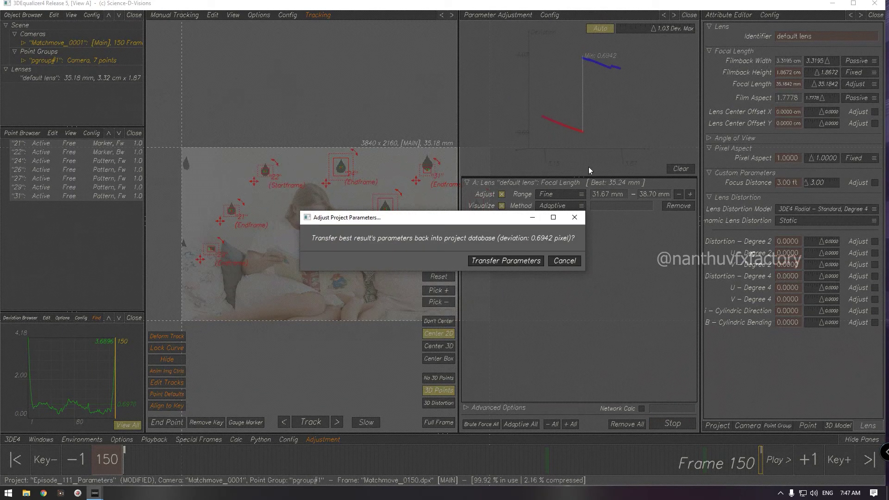
{"action": "left_click", "coordinate": [518, 261]}
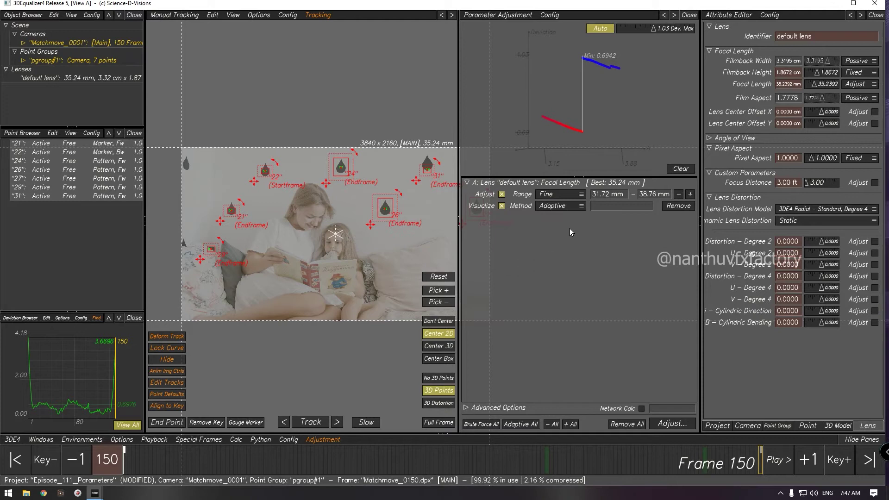
- Clear the graph and rerun the Adaptive adjustment twice, transferring the refined 35.2357 mm
{"action": "left_click", "coordinate": [677, 169]}
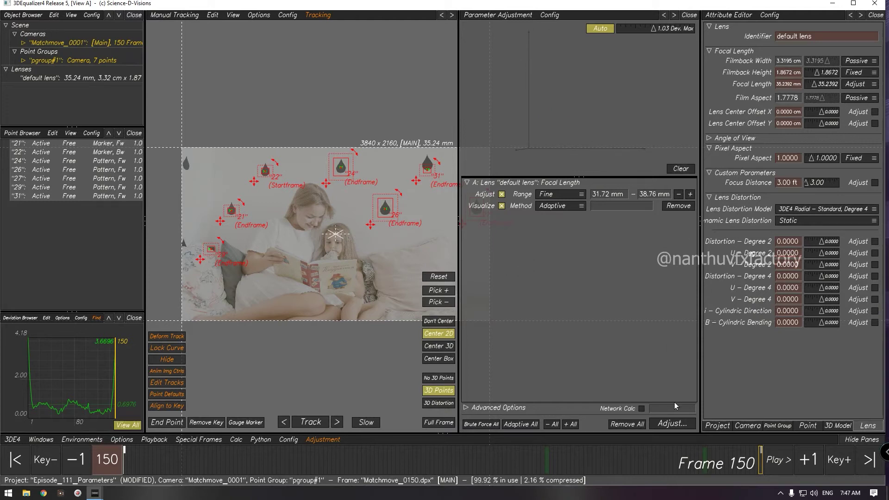
{"action": "left_click", "coordinate": [672, 423]}
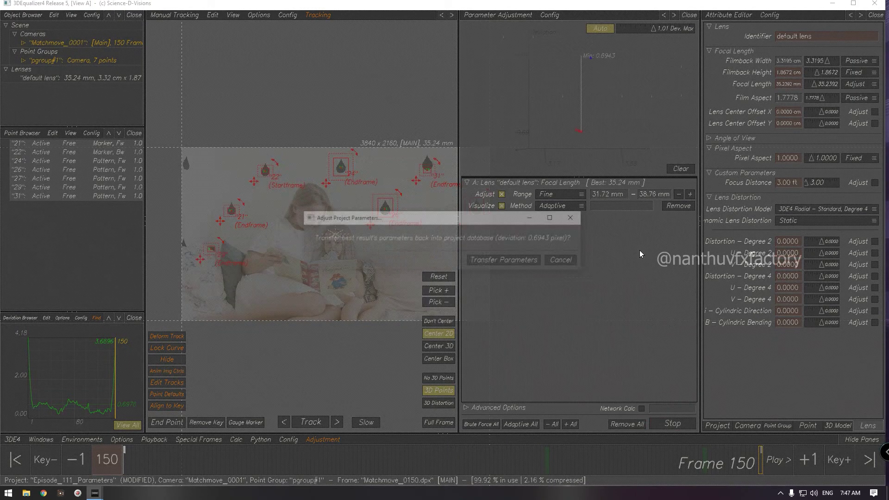
{"action": "left_click", "coordinate": [534, 262]}
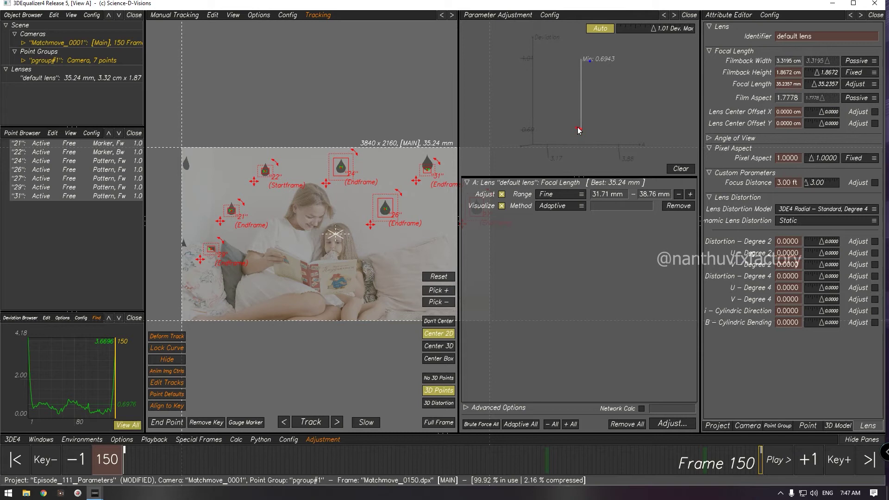
{"action": "left_click", "coordinate": [575, 207]}
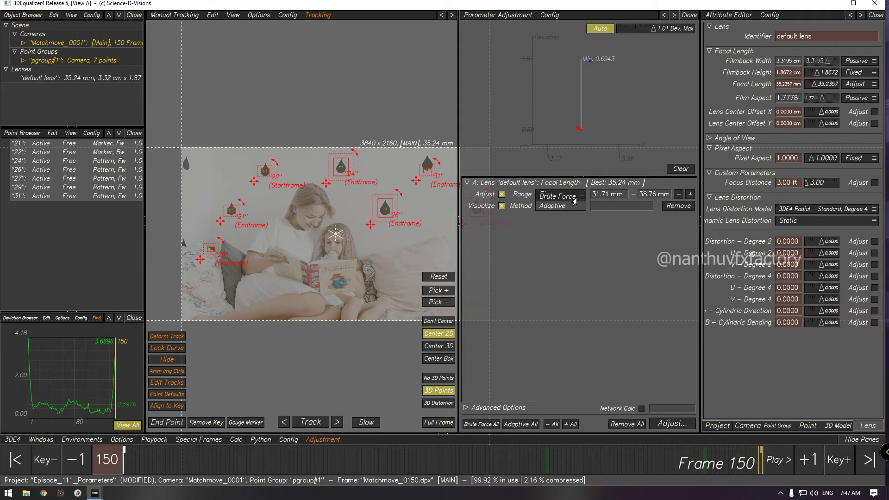
{"action": "left_click", "coordinate": [612, 246]}
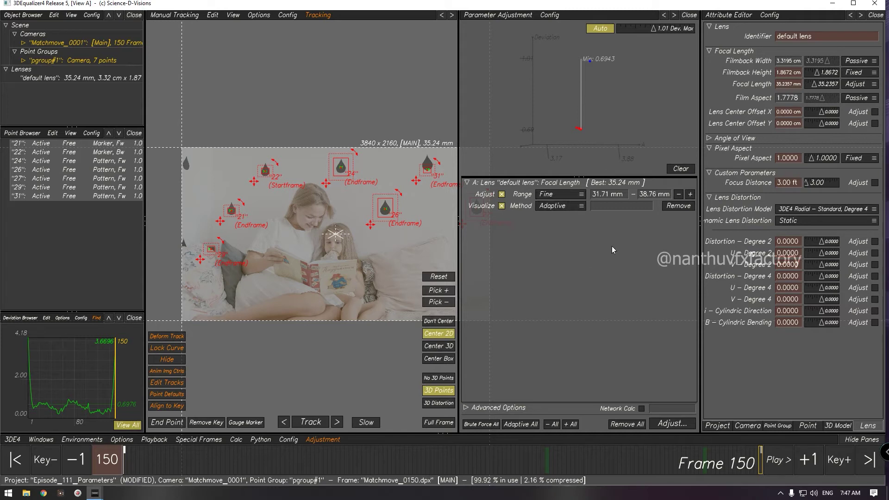
{"action": "left_click", "coordinate": [667, 423]}
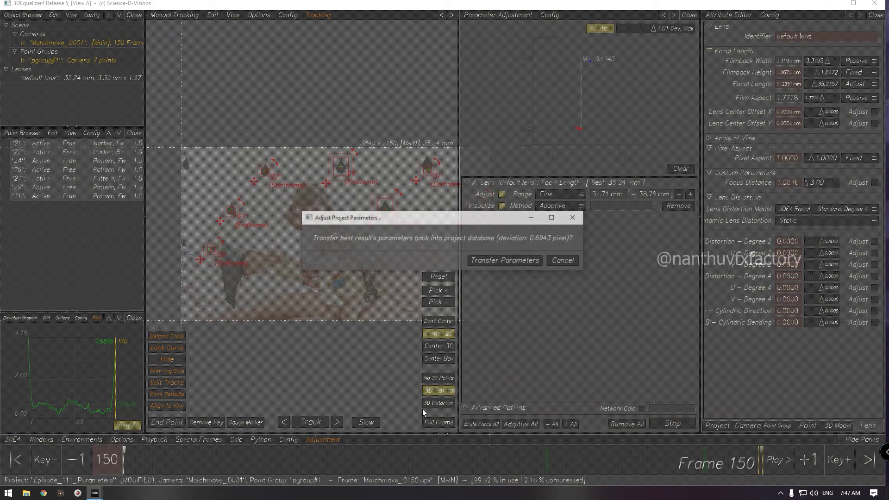
{"action": "left_click", "coordinate": [528, 260]}
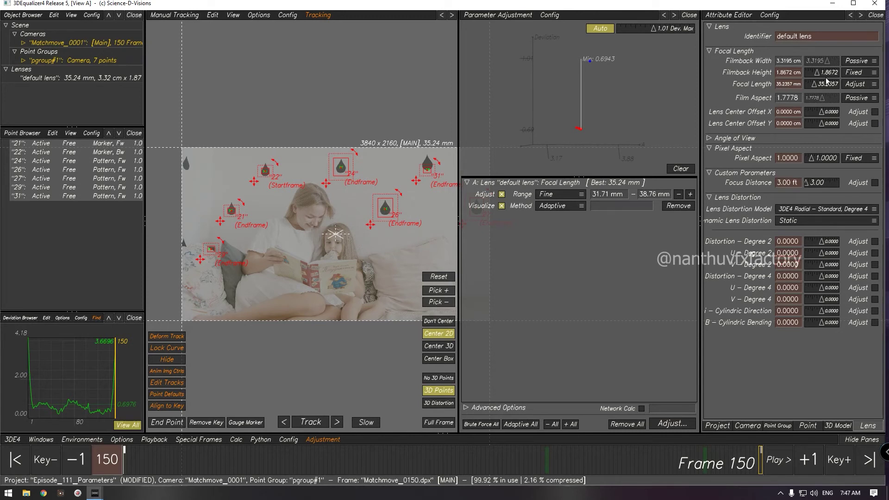
- Run Calc All From Scratch, keep the result, and fix the focal length at 35.24 mm
{"action": "left_click", "coordinate": [236, 440]}
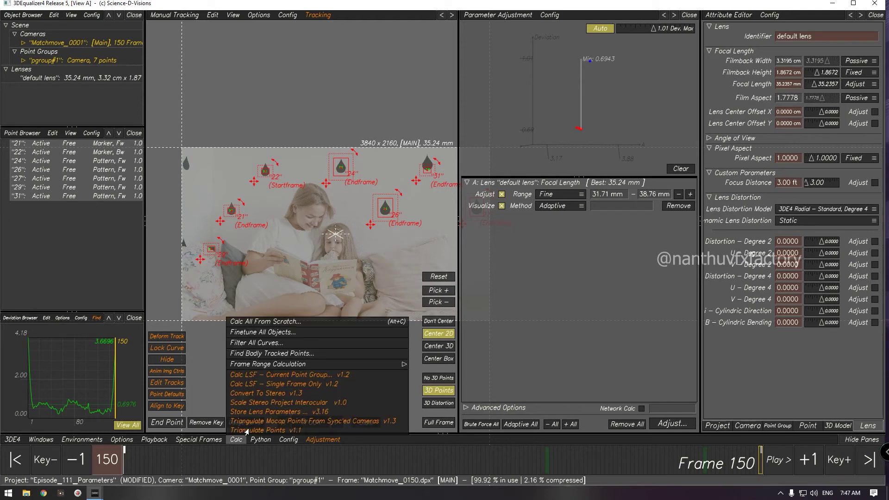
{"action": "left_click", "coordinate": [254, 323]}
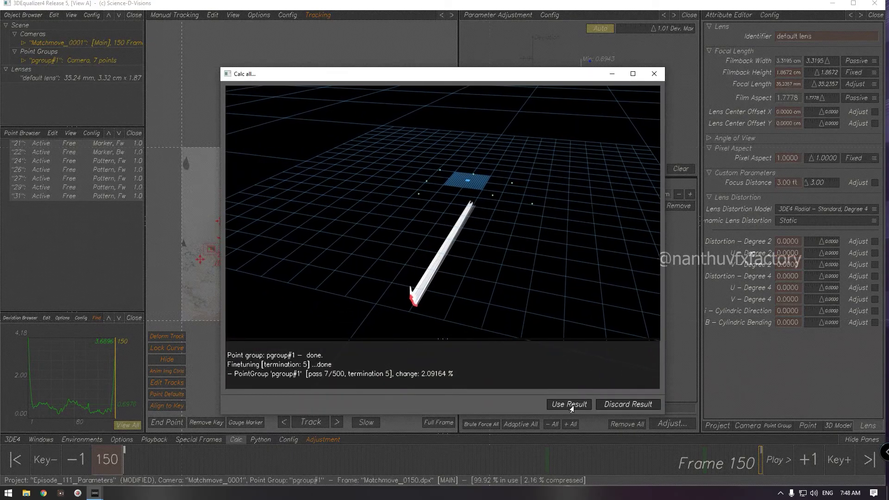
{"action": "left_click", "coordinate": [569, 405]}
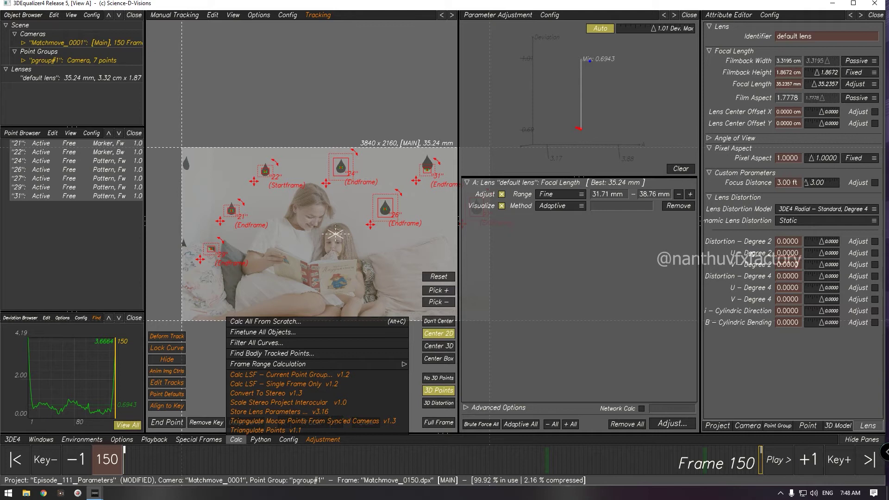
{"action": "left_click", "coordinate": [678, 205]}
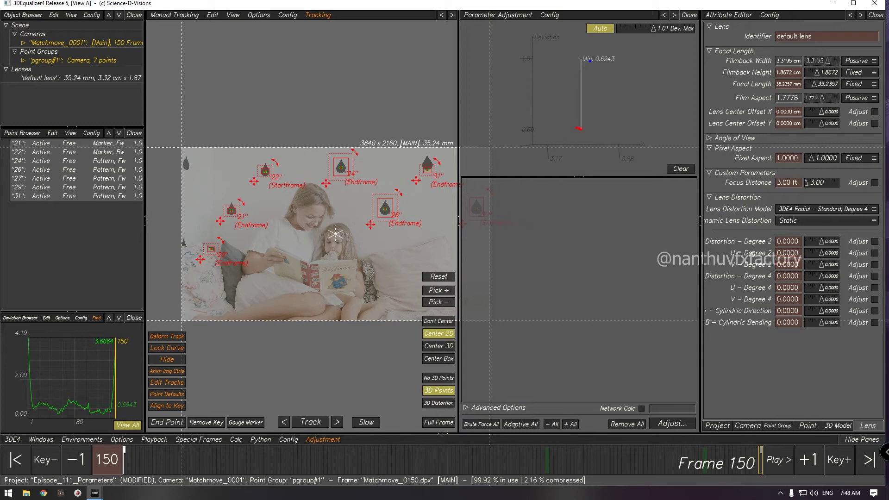
- Set Focal Length back to Adjust and tick Adjust for Distortion – Degree 2
{"action": "left_click", "coordinate": [860, 84]}
{"action": "left_click", "coordinate": [855, 93]}
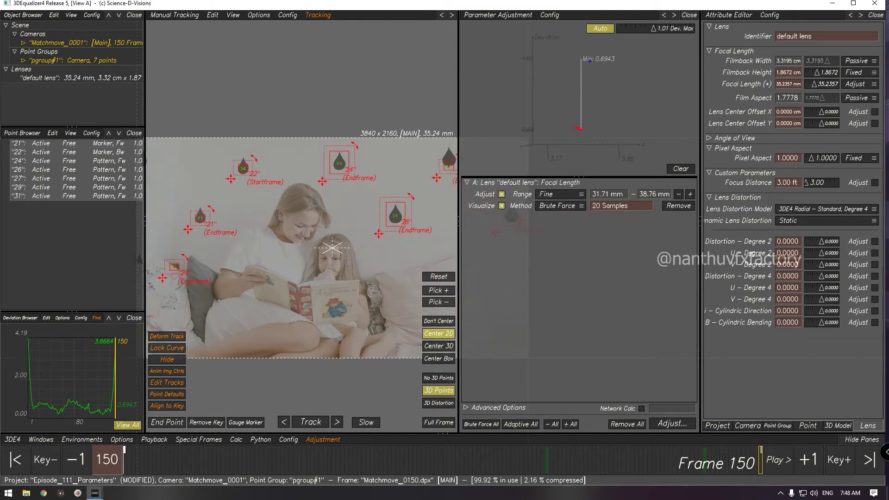
{"action": "scroll", "coordinate": [336, 233], "scroll_direction": "up", "scroll_amount": 10}
{"action": "scroll", "coordinate": [294, 123], "scroll_direction": "up", "scroll_amount": 5}
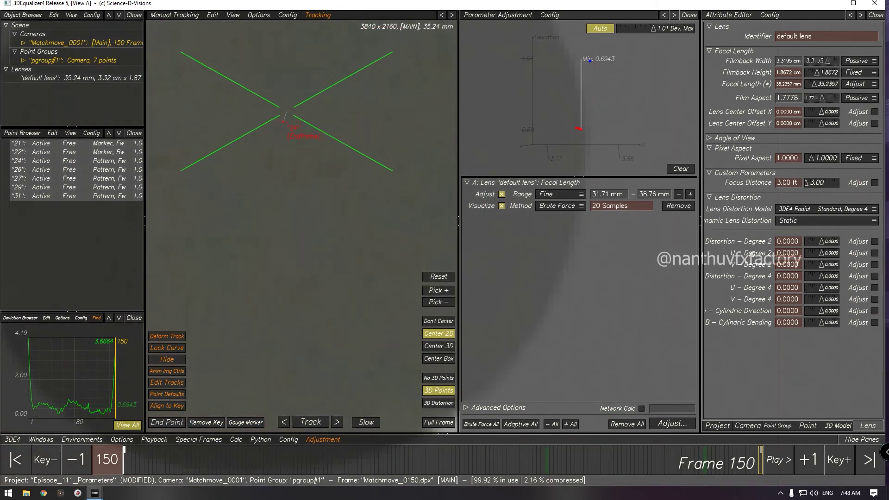
{"action": "scroll", "coordinate": [295, 126], "scroll_direction": "down", "scroll_amount": 18}
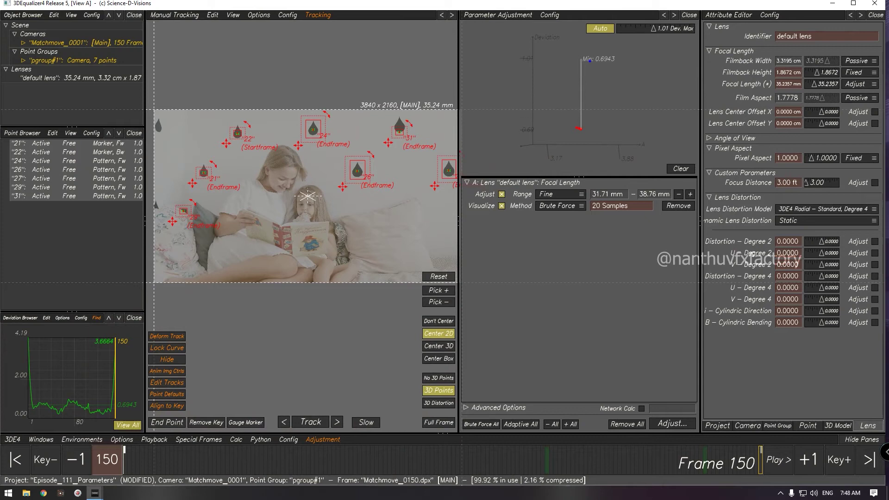
{"action": "left_click", "coordinate": [875, 242]}
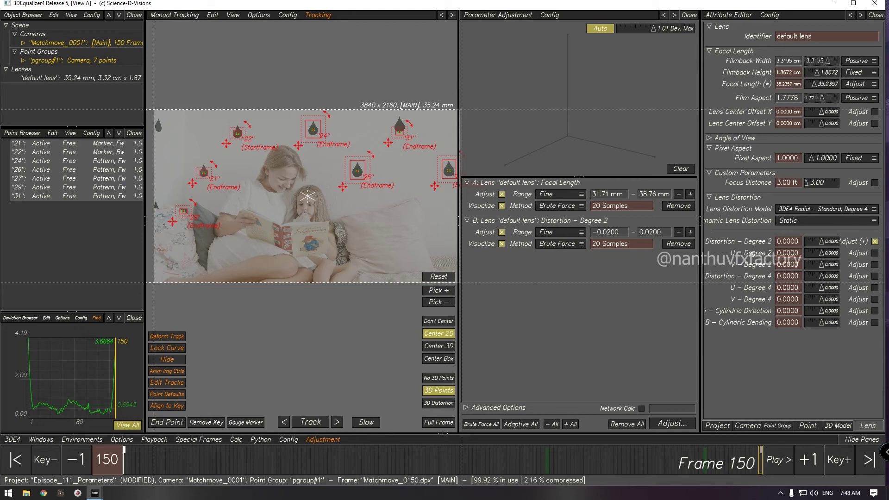
- Run the combined adjustment and transfer 36.53 mm focal length with Degree 2 at 0.0095
{"action": "left_click", "coordinate": [672, 424]}
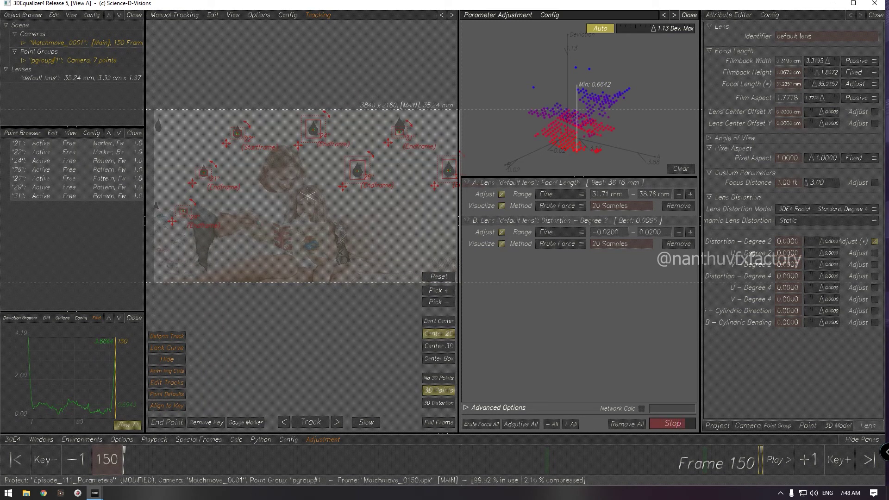
{"action": "key", "text": "Return"}
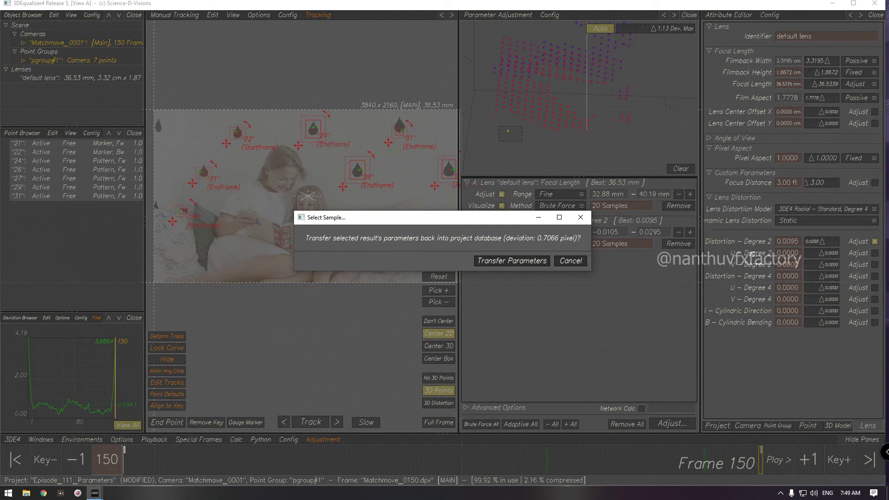
- Cancel the sample transfer and set the focal length samples to 30
{"action": "left_click", "coordinate": [570, 261]}
{"action": "left_click_drag", "start_coordinate": [578, 111], "coordinate": [573, 85]}
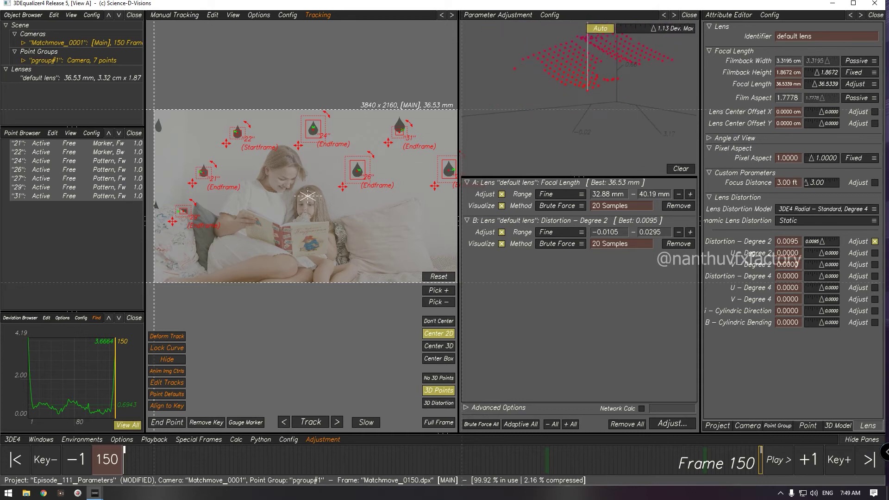
{"action": "left_click_drag", "start_coordinate": [600, 206], "coordinate": [592, 206]}
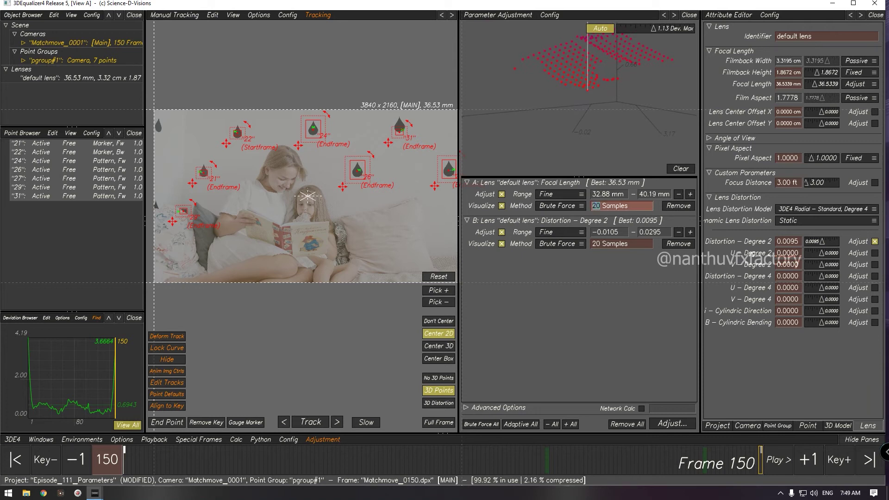
{"action": "type", "text": "30"}
{"action": "key", "text": "Return"}
- Set Degree 2 samples to 30, rerun the adjustment, and dismiss the transfer prompt
{"action": "left_click_drag", "start_coordinate": [600, 244], "coordinate": [593, 244]}
{"action": "type", "text": "03"}
{"action": "key", "text": "BackSpace"}
{"action": "key", "text": "BackSpace"}
{"action": "type", "text": "30"}
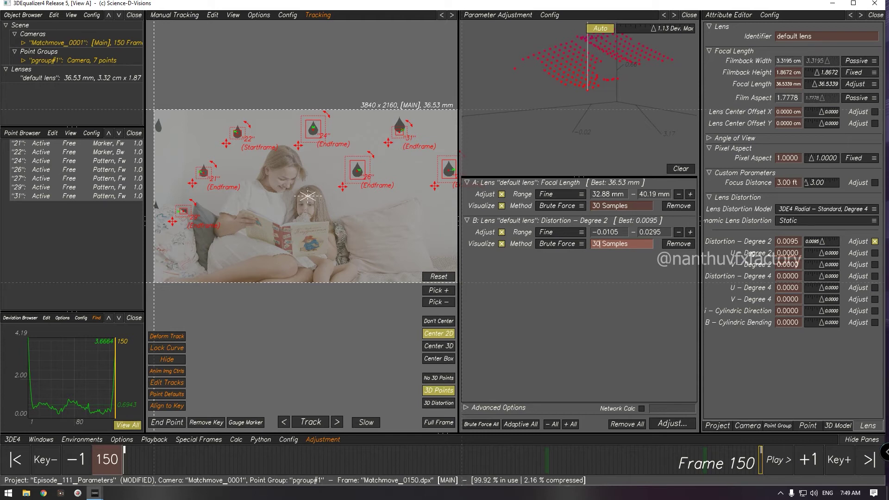
{"action": "left_click", "coordinate": [672, 424]}
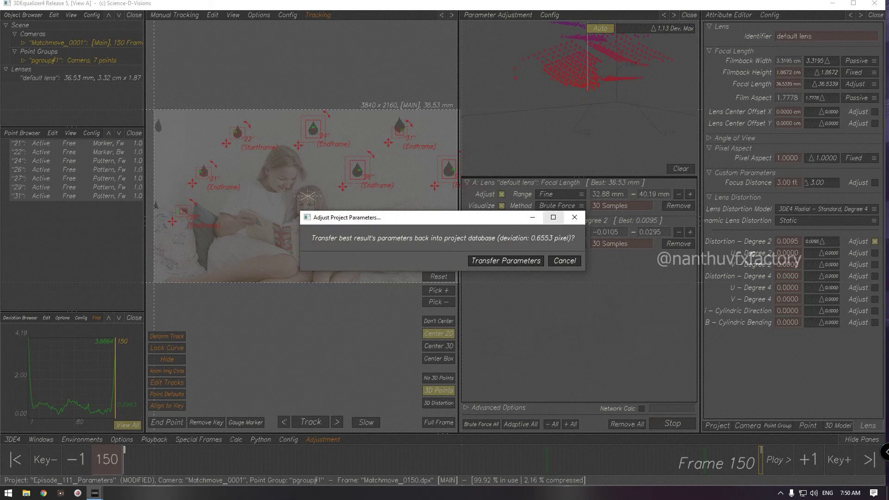
{"action": "key", "text": "Return"}
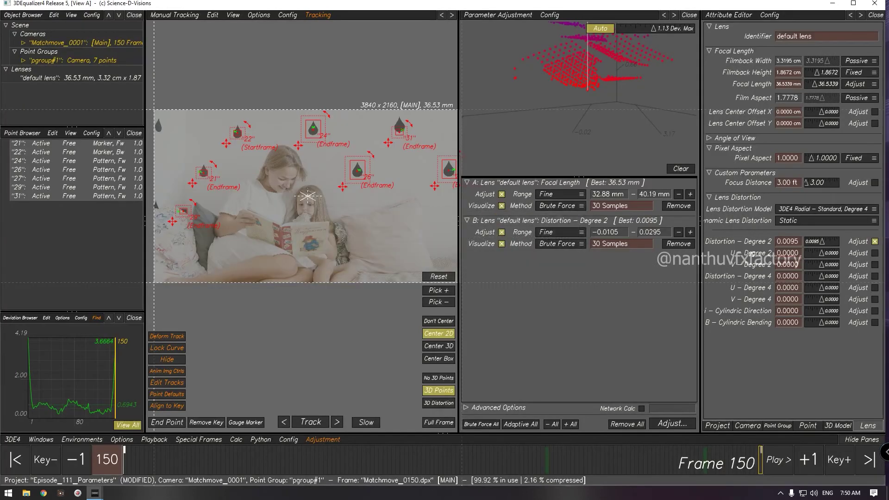
- Stop adjusting Distortion – Degree 2, reset it to 0, and clear and close Parameter Adjustment
{"action": "left_click", "coordinate": [874, 241]}
{"action": "left_click_drag", "start_coordinate": [796, 242], "coordinate": [777, 241]}
{"action": "type", "text": "0"}
{"action": "key", "text": "BackSpace"}
{"action": "key", "text": "Return"}
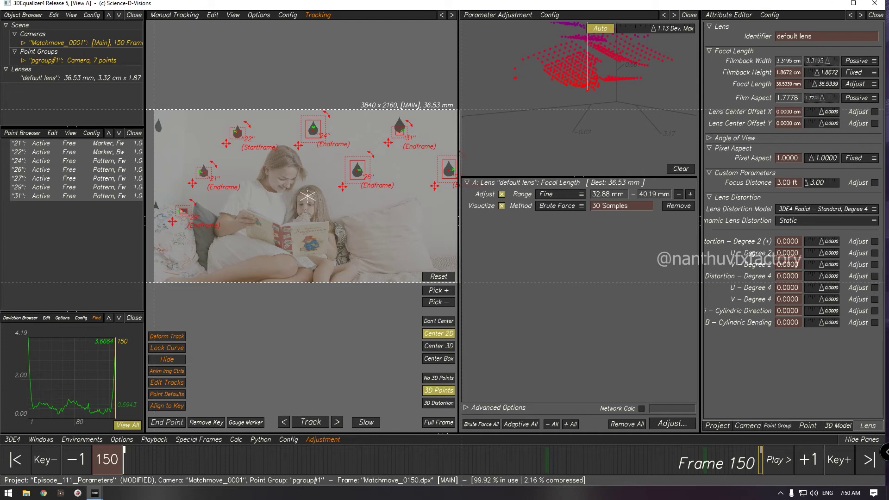
{"action": "left_click", "coordinate": [681, 169]}
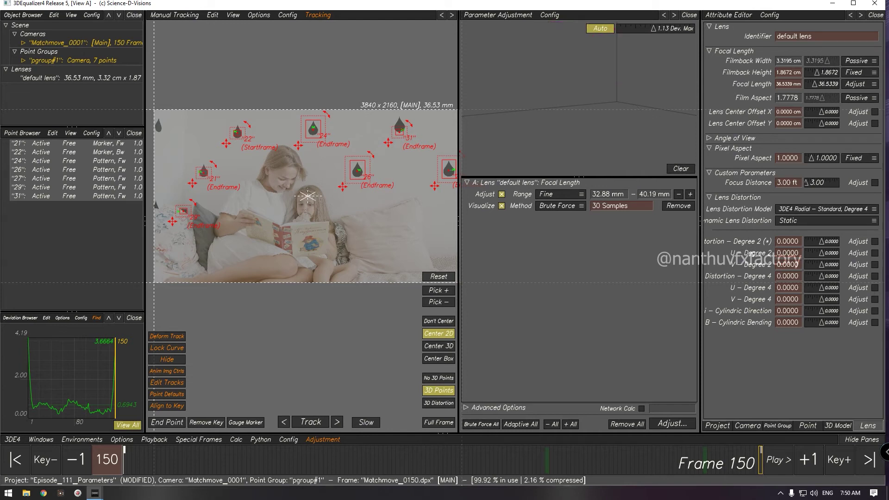
{"action": "left_click", "coordinate": [688, 15]}
- Recalculate the camera solve with Calc All From Scratch
{"action": "middle_click_drag", "start_coordinate": [307, 197], "coordinate": [412, 200]}
{"action": "left_click", "coordinate": [236, 440]}
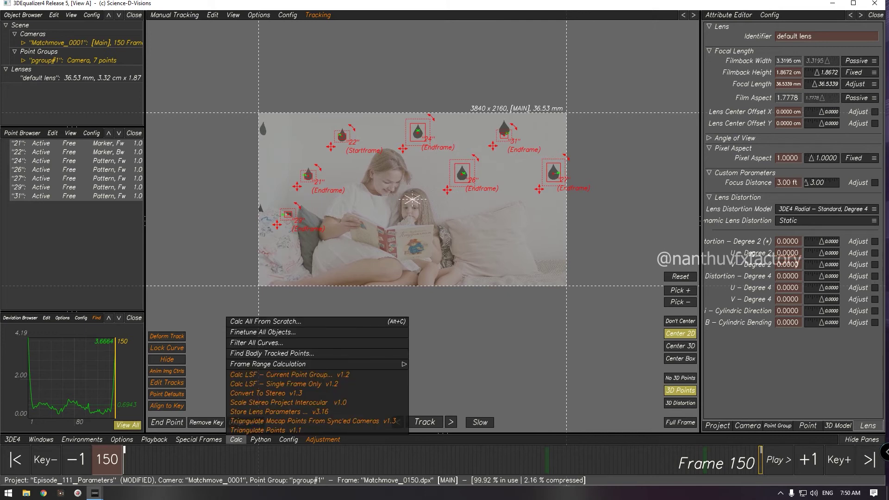
{"action": "key", "text": "alt+c"}
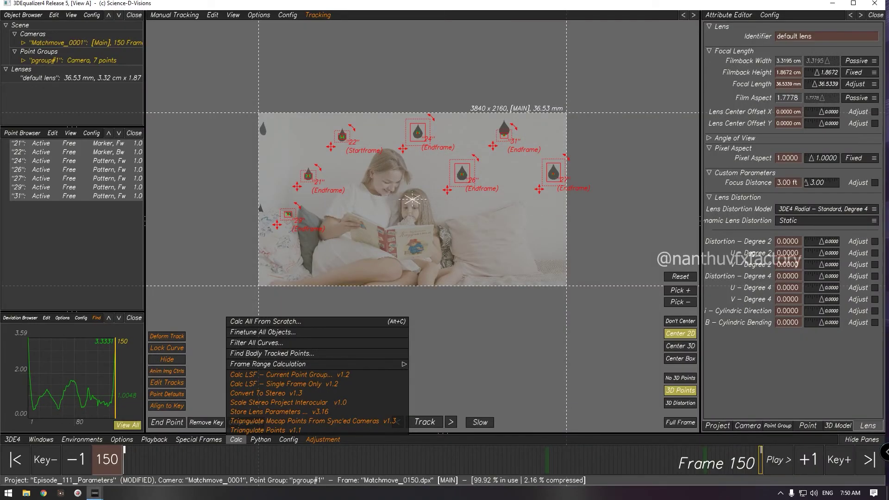
{"action": "scroll", "coordinate": [444, 197], "scroll_direction": "up", "scroll_amount": 6}
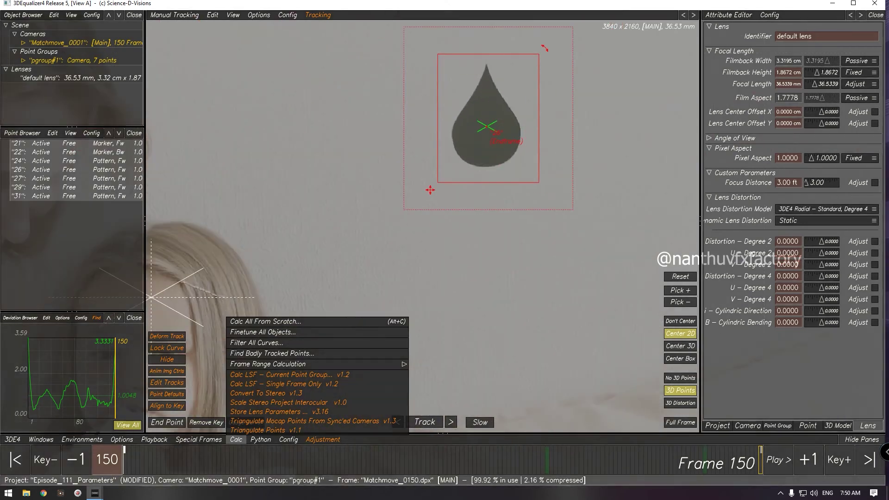
- Set the focal length to Fixed at 35 mm
{"action": "left_click", "coordinate": [859, 85]}
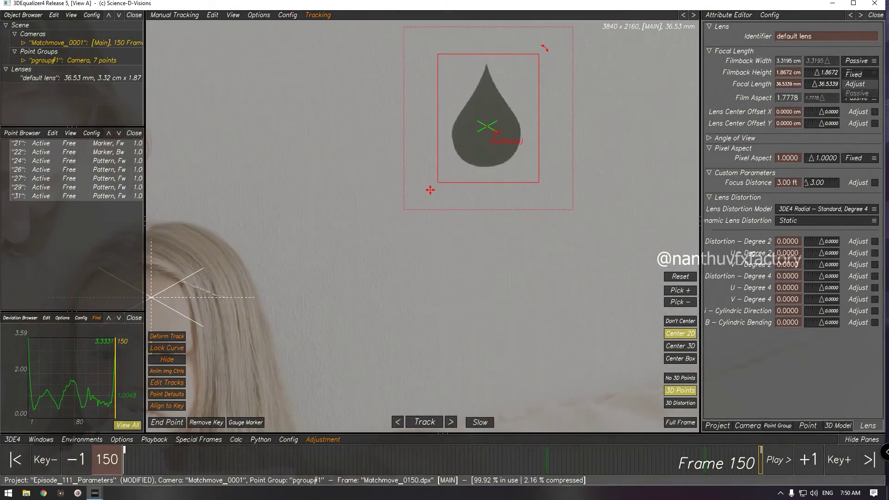
{"action": "left_click", "coordinate": [853, 74]}
{"action": "left_click_drag", "start_coordinate": [800, 84], "coordinate": [773, 85]}
{"action": "type", "text": "35"}
{"action": "key", "text": "Return"}
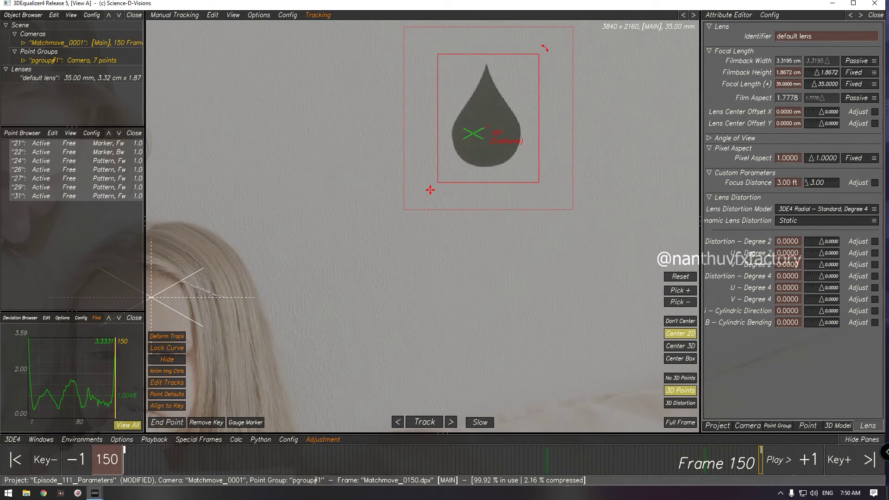
- Scrub the shot to check point 24, then show lens attributes and the Windows list
{"action": "left_click", "coordinate": [236, 439]}
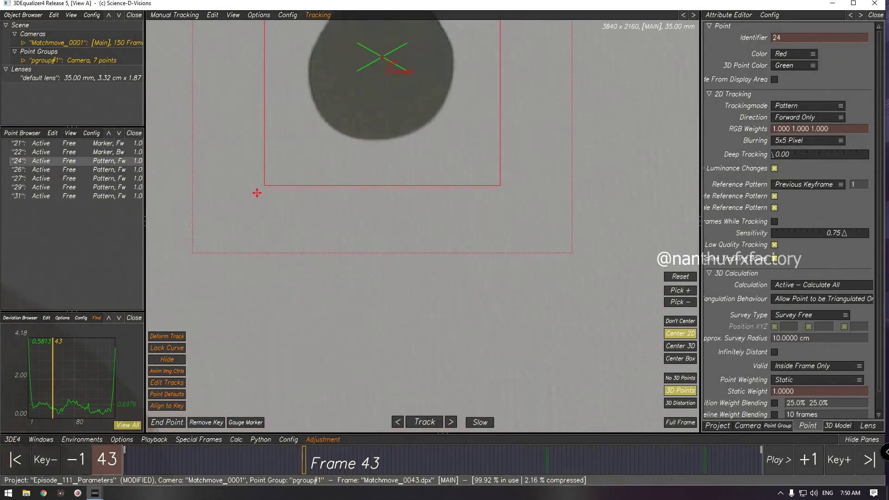
{"action": "left_click_drag", "start_coordinate": [304, 460], "coordinate": [760, 460]}
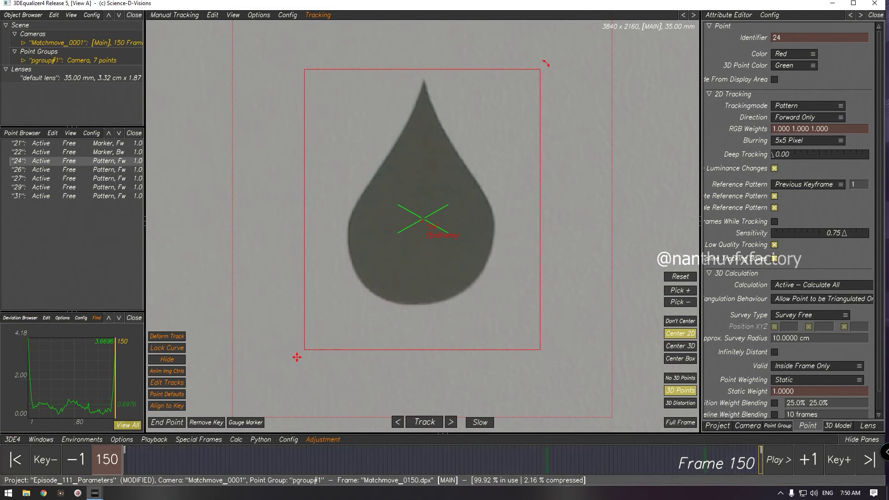
{"action": "scroll", "coordinate": [434, 195], "scroll_direction": "up", "scroll_amount": 4}
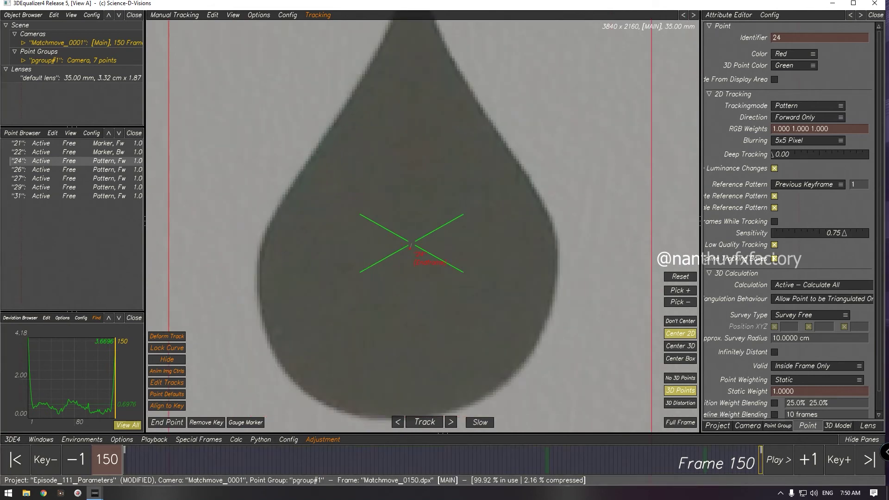
{"action": "scroll", "coordinate": [341, 343], "scroll_direction": "down", "scroll_amount": 4}
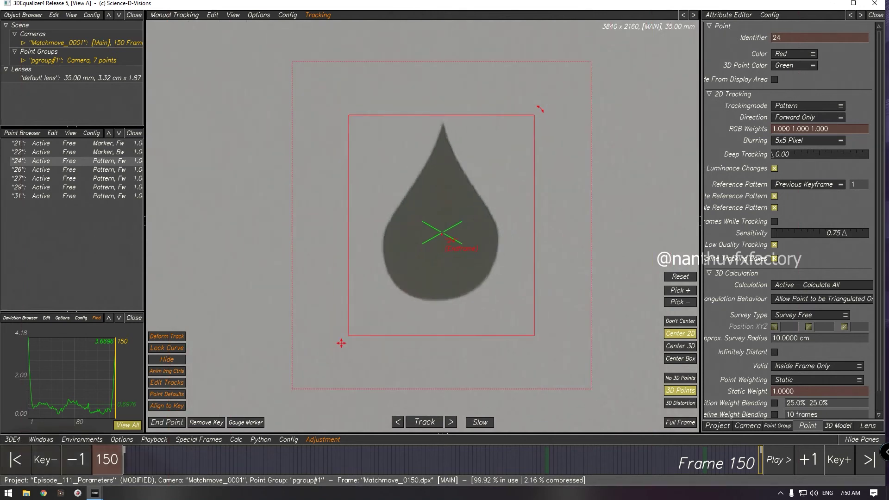
{"action": "left_click", "coordinate": [867, 425]}
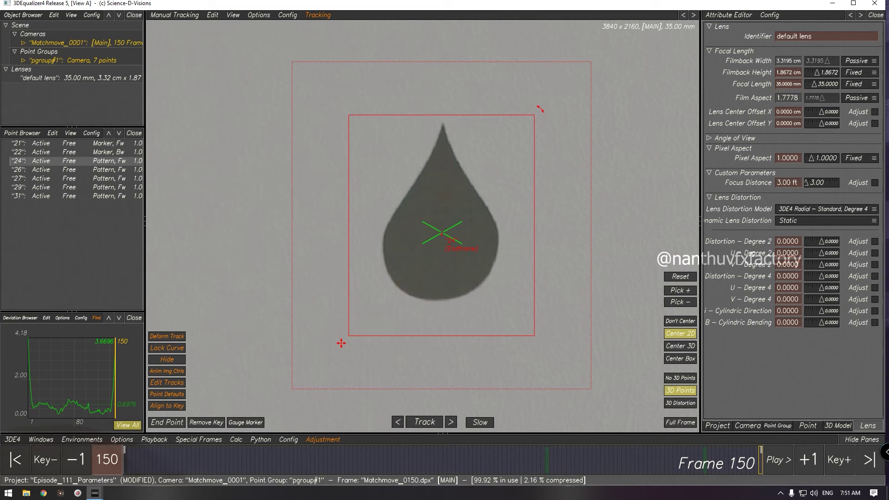
{"action": "left_click", "coordinate": [41, 439]}
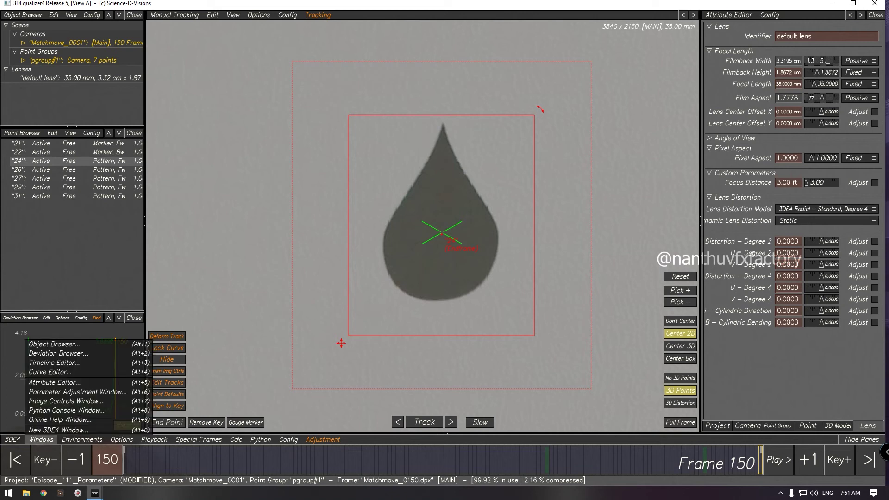
- Run a Wide-range search on Distortion – Degree 2 in the Parameter Adjustment window
{"action": "key", "text": "alt+6"}
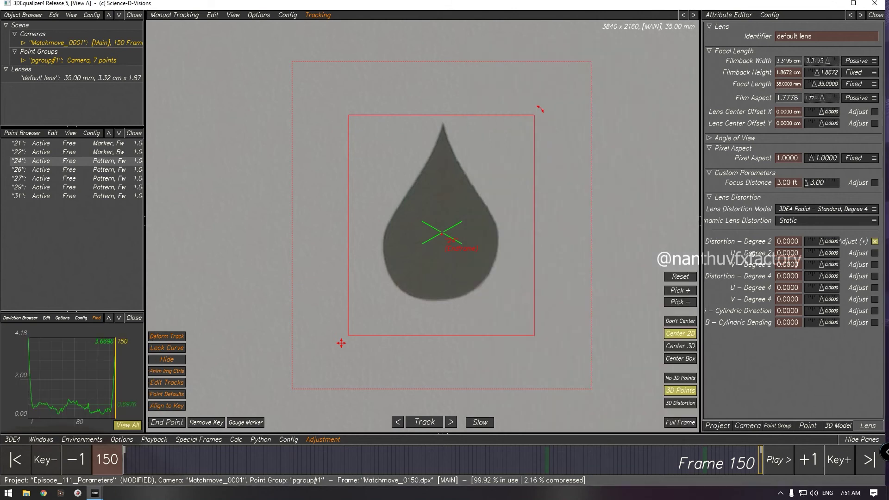
{"action": "left_click", "coordinate": [94, 493]}
{"action": "left_click", "coordinate": [225, 456]}
{"action": "left_click", "coordinate": [569, 230]}
{"action": "left_click", "coordinate": [562, 238]}
{"action": "left_click", "coordinate": [568, 217]}
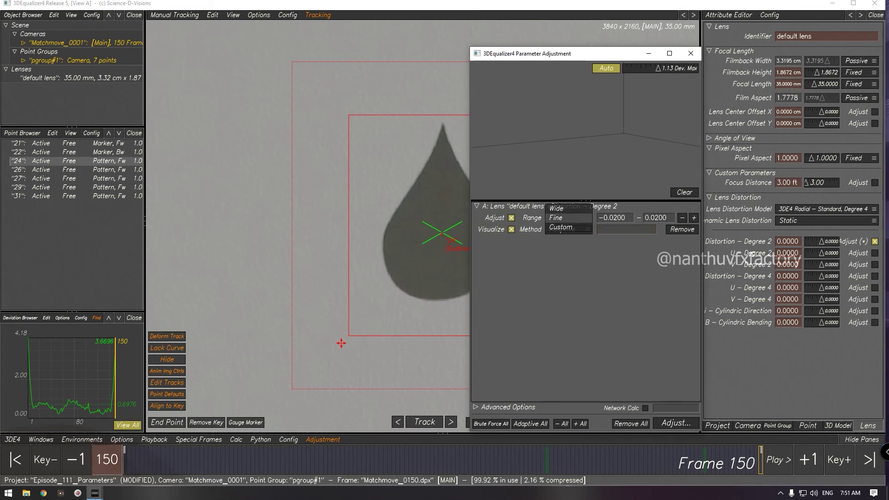
{"action": "left_click", "coordinate": [557, 208]}
{"action": "left_click_drag", "start_coordinate": [532, 54], "coordinate": [663, 27]}
{"action": "left_click", "coordinate": [806, 397]}
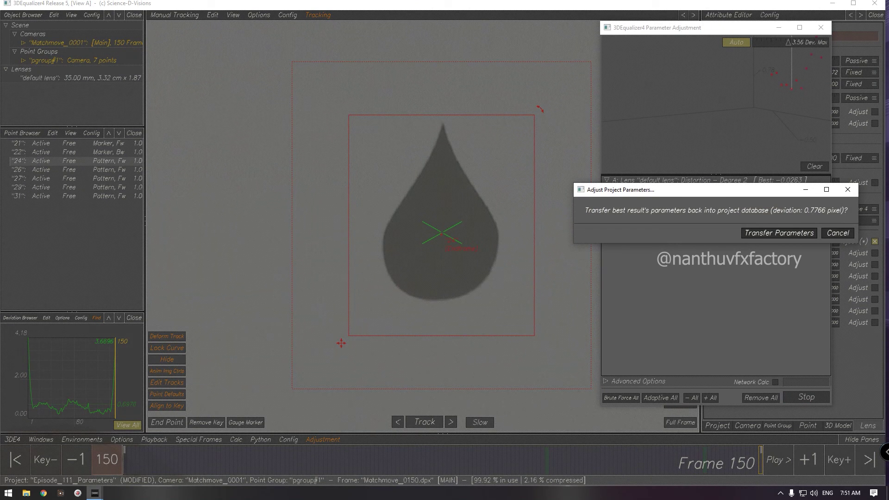
{"action": "left_click", "coordinate": [779, 233]}
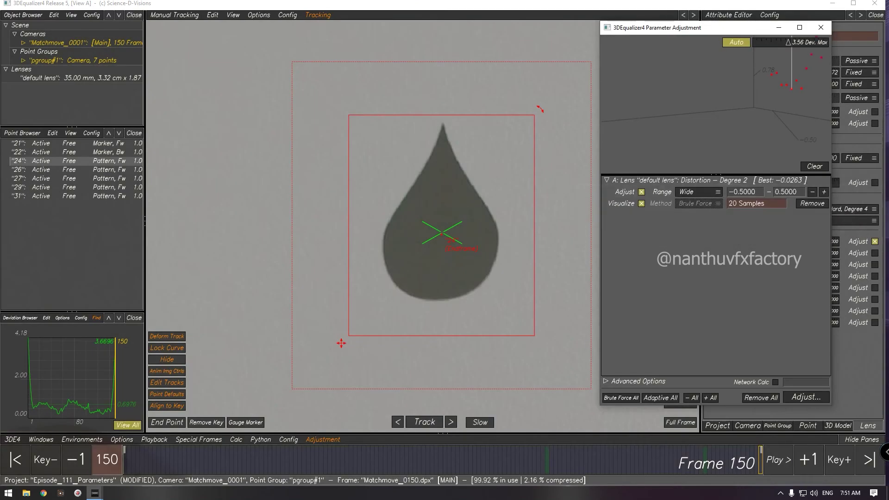
- Refine with a Fine Adaptive search and transfer Degree 2 = 0.0117 (0.6664 px deviation)
{"action": "left_click", "coordinate": [698, 191]}
{"action": "left_click", "coordinate": [692, 200]}
{"action": "left_click", "coordinate": [699, 204]}
{"action": "left_click", "coordinate": [695, 213]}
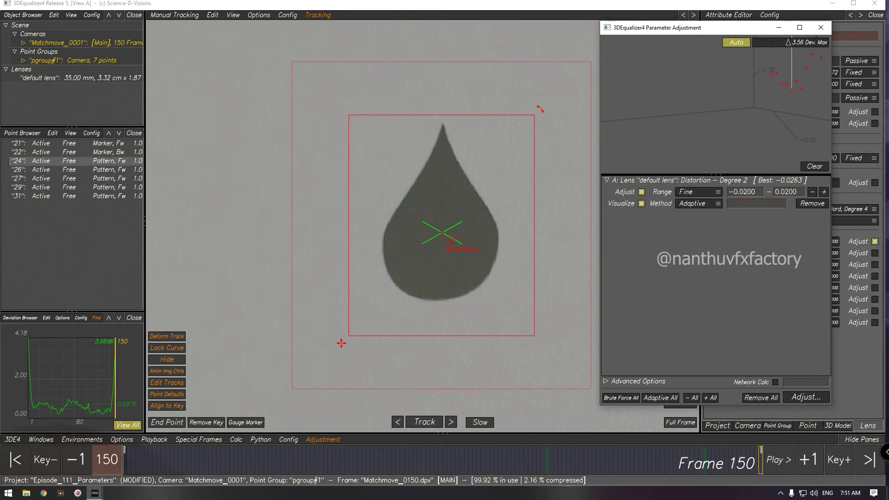
{"action": "left_click", "coordinate": [805, 397]}
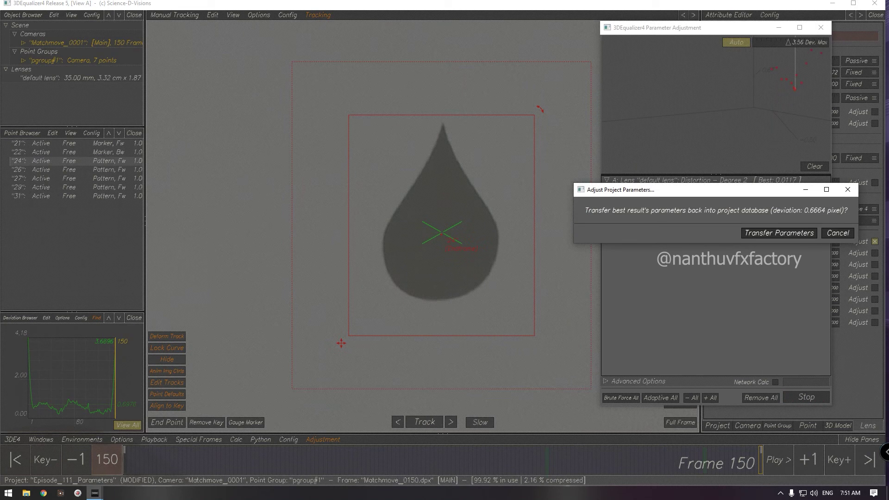
{"action": "left_click", "coordinate": [779, 233]}
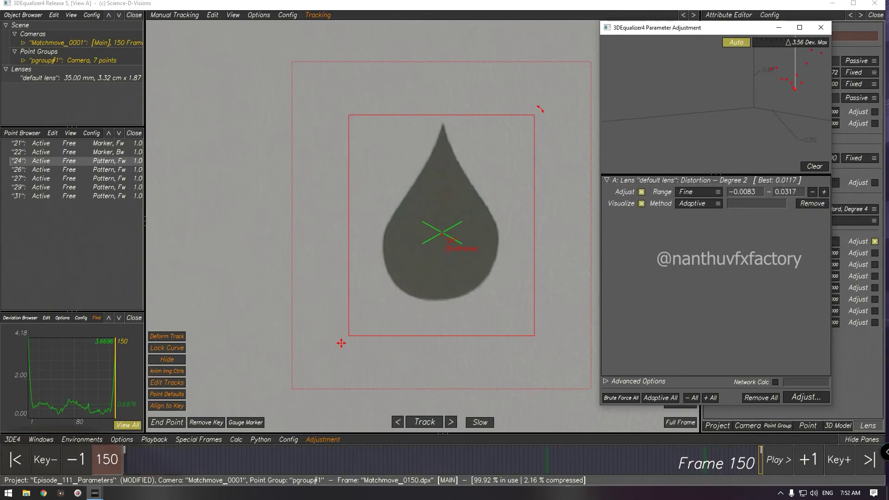
{"action": "left_click", "coordinate": [821, 27]}
{"action": "left_click", "coordinate": [236, 439]}
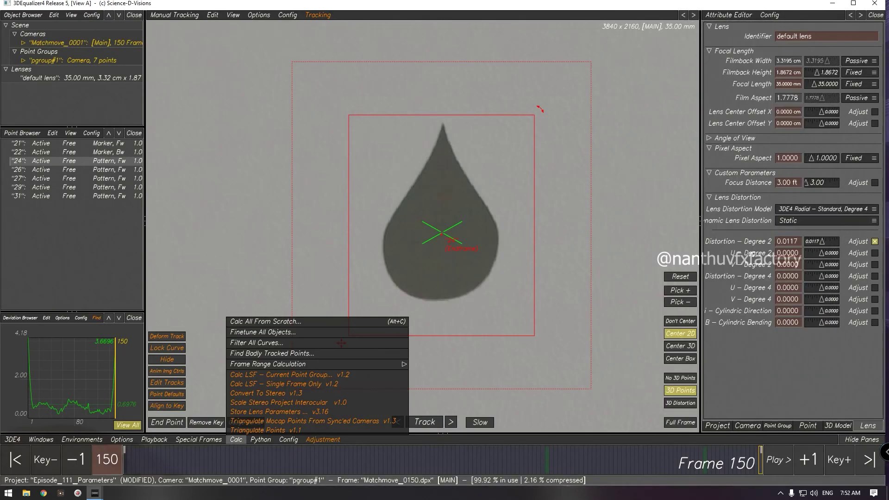
- Finetune All Objects so the solve uses Degree 2 distortion 0.0117
{"action": "left_click", "coordinate": [278, 322]}
{"action": "left_click", "coordinate": [278, 321]}
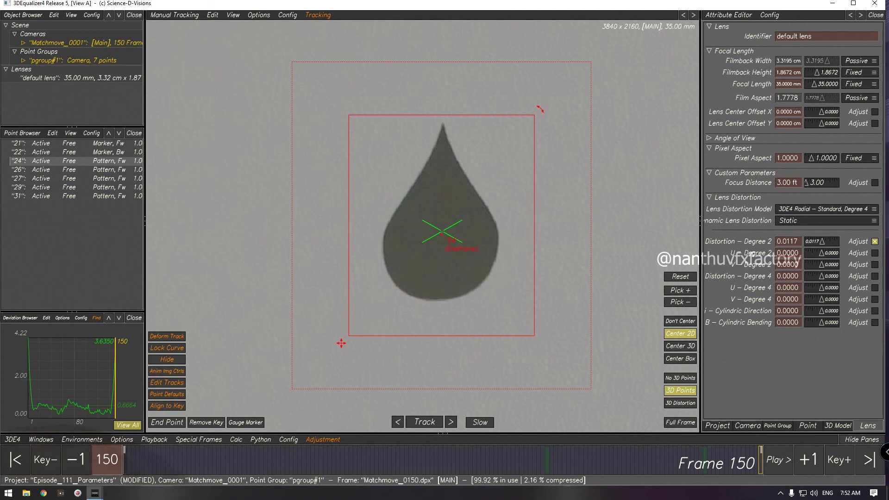
- Turn on the 3D Distortion display so points show through the lens distortion
{"action": "middle_click_drag", "start_coordinate": [442, 232], "coordinate": [455, 222]}
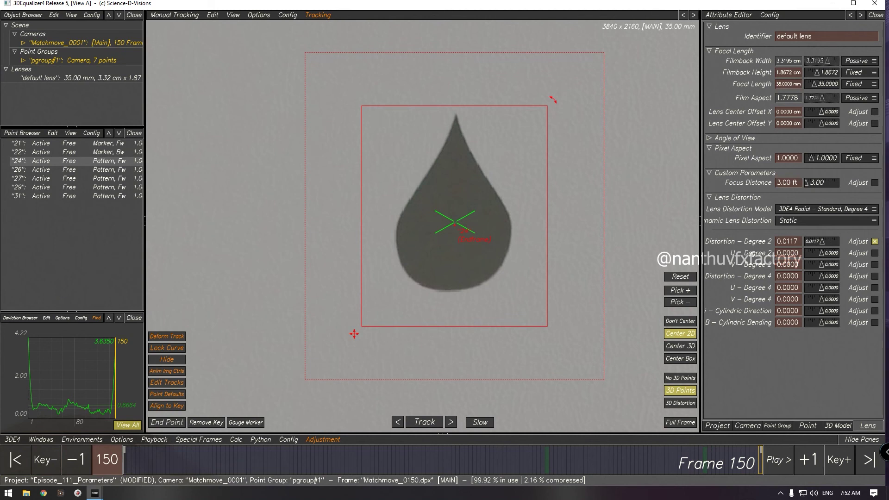
{"action": "scroll", "coordinate": [477, 239], "scroll_direction": "up", "scroll_amount": 6}
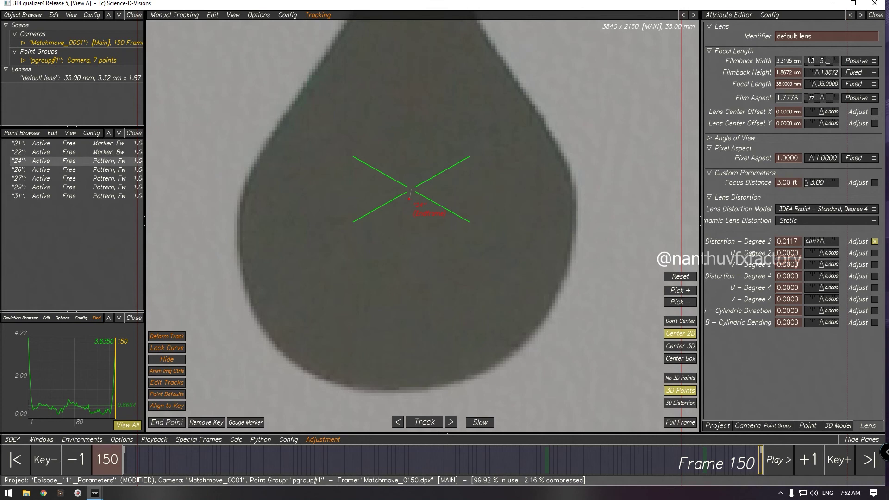
{"action": "left_click", "coordinate": [680, 403]}
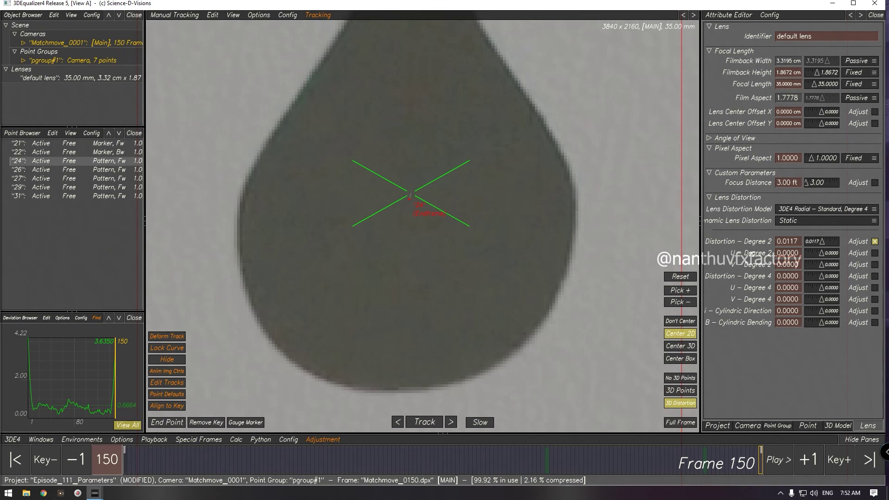
- Zoom out to the full plate and play back the shot to check tracking
{"action": "scroll", "coordinate": [412, 199], "scroll_direction": "down", "scroll_amount": 5}
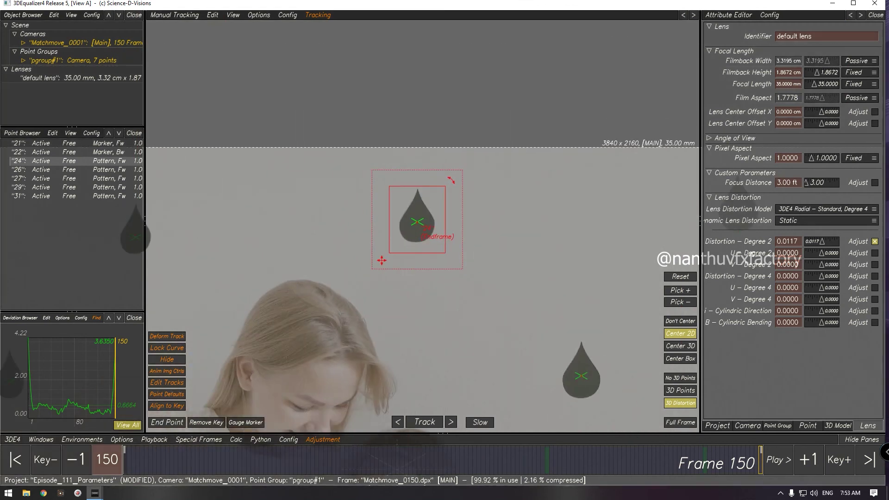
{"action": "scroll", "coordinate": [407, 359], "scroll_direction": "down", "scroll_amount": 3}
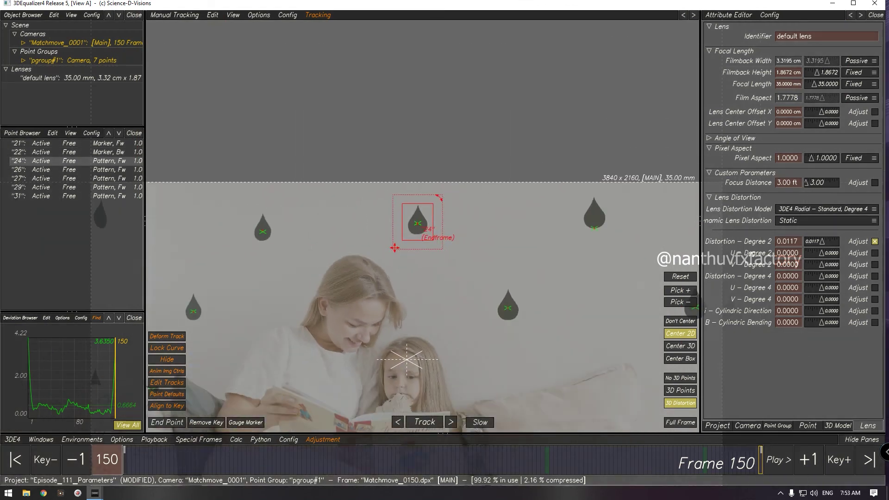
{"action": "middle_click_drag", "start_coordinate": [406, 359], "coordinate": [391, 308]}
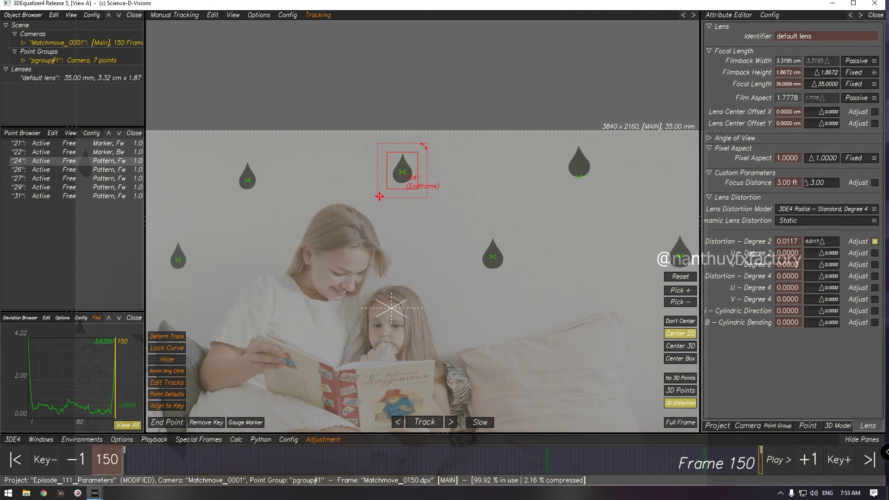
{"action": "key", "text": "space"}
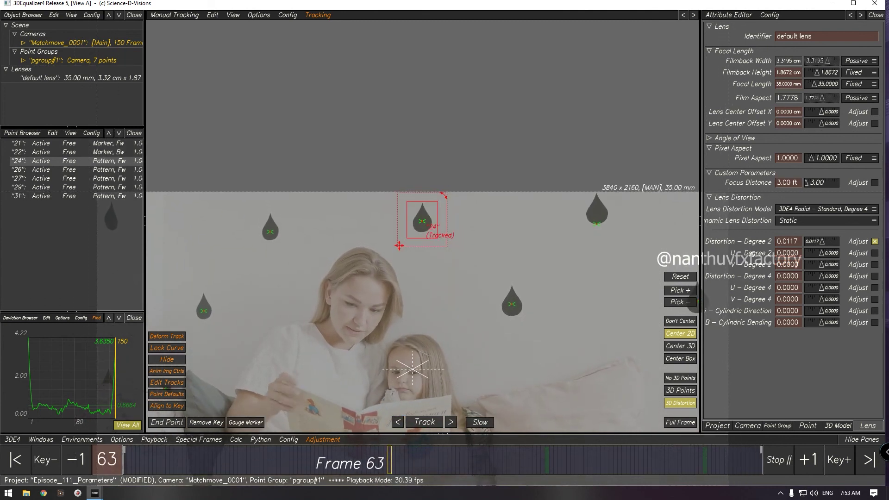